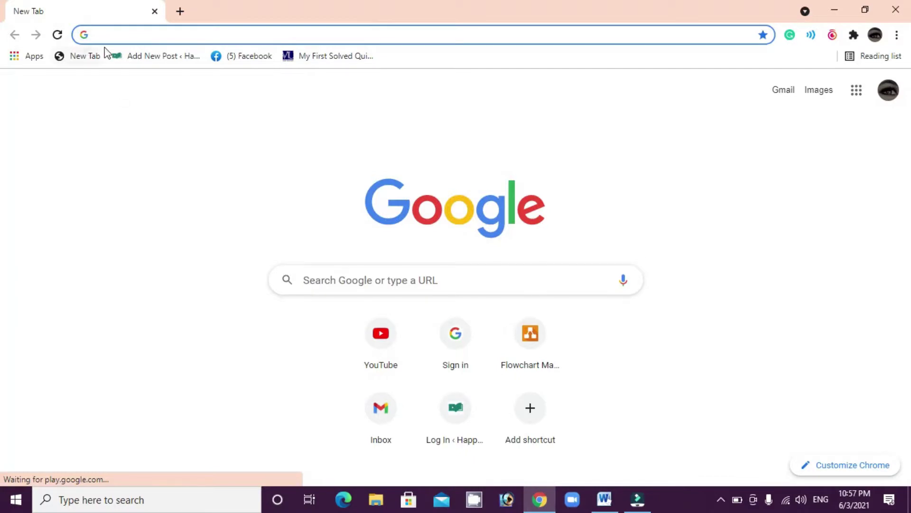
Step: Minimize the browser window and refresh the desktop
click(837, 11)
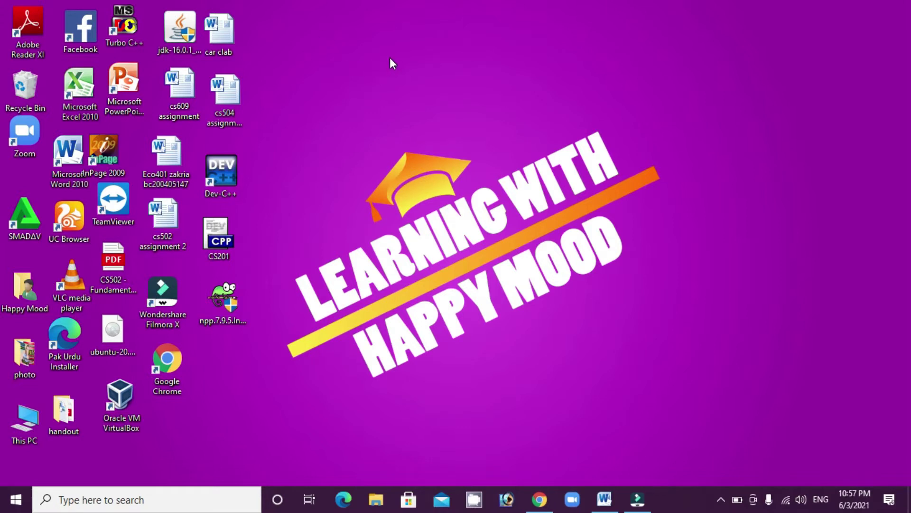
right_click(418, 62)
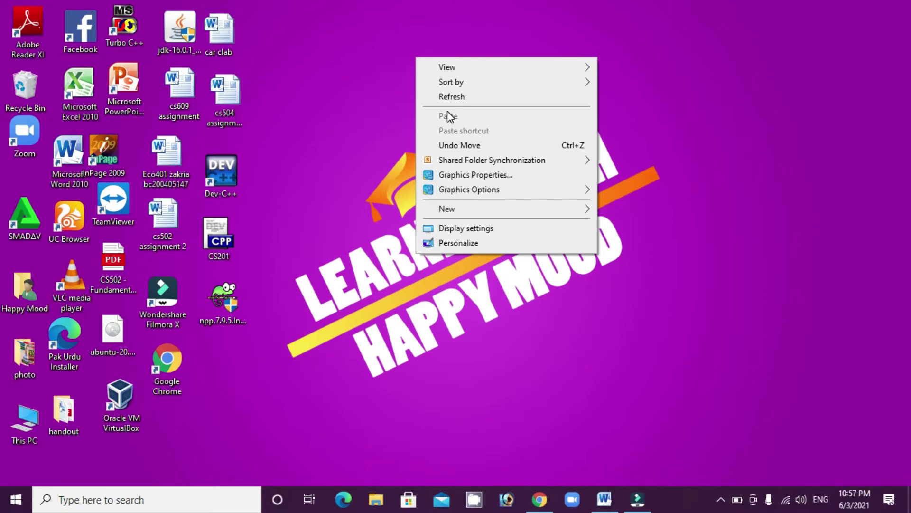
click(332, 82)
right_click(303, 66)
click(372, 104)
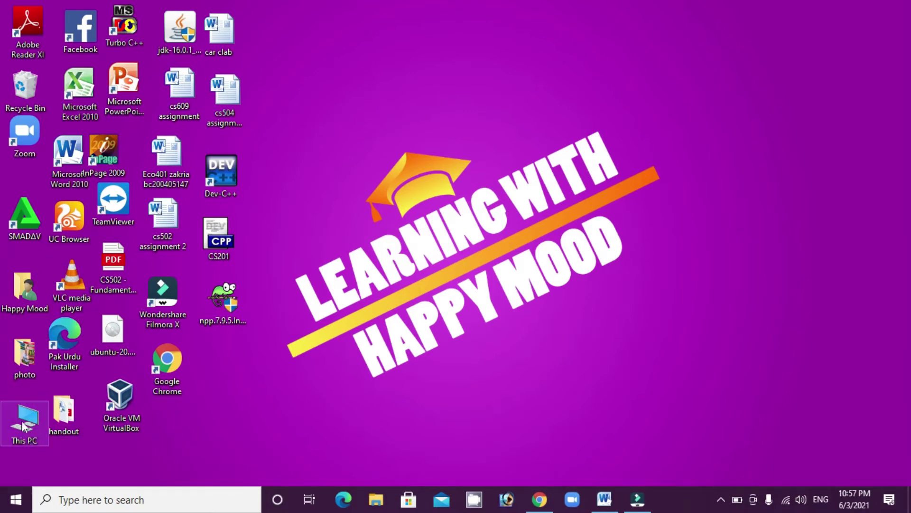
Step: Move the This PC icon to an empty desktop area and check the computer's system type in its properties
drag(32, 442, 327, 182)
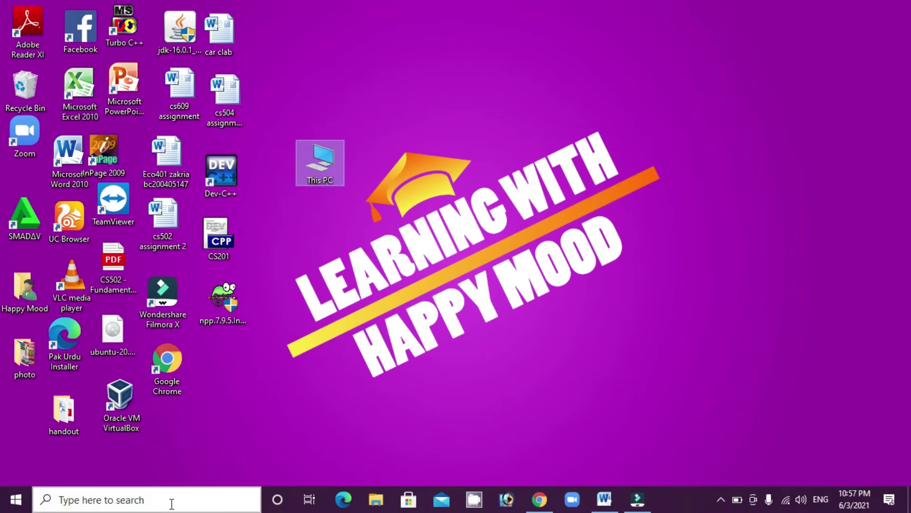
click(443, 94)
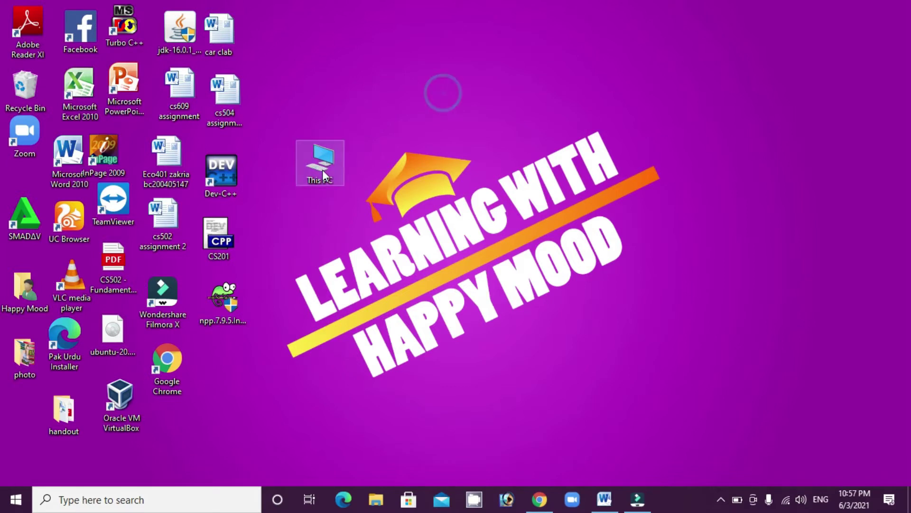
right_click(320, 158)
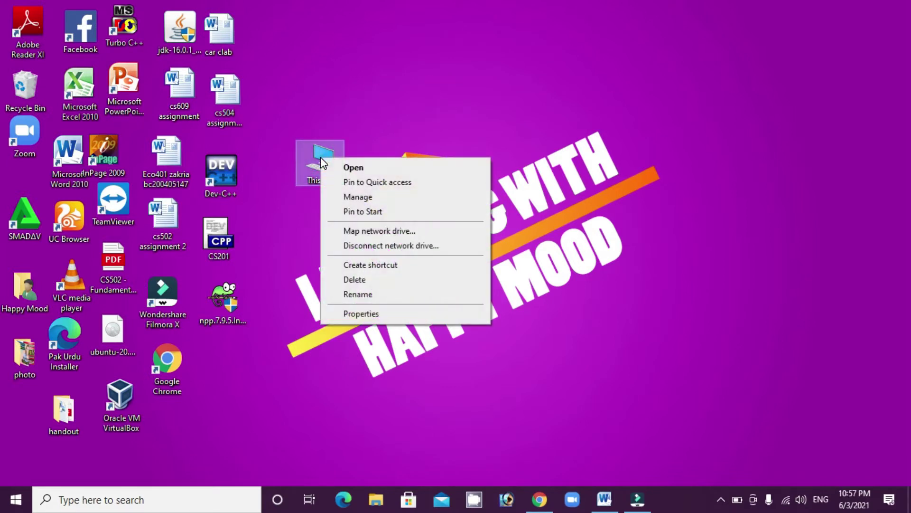
click(352, 314)
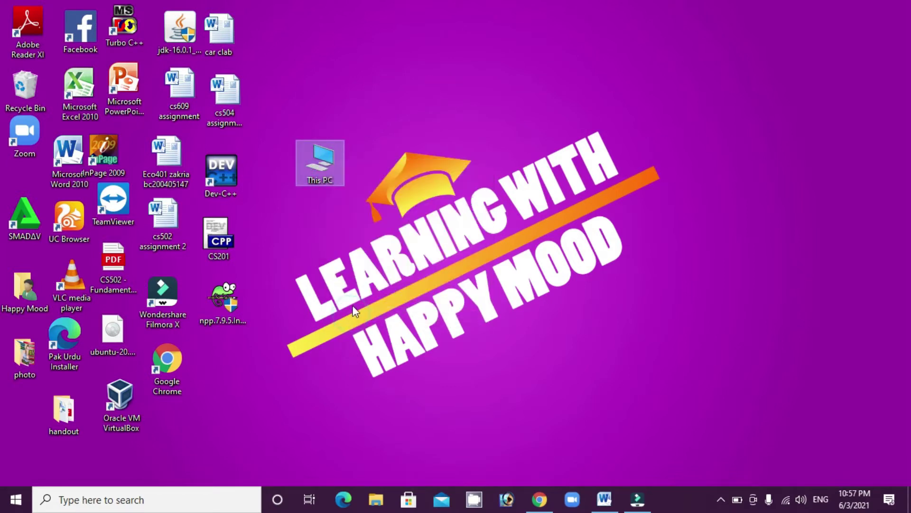
click(421, 236)
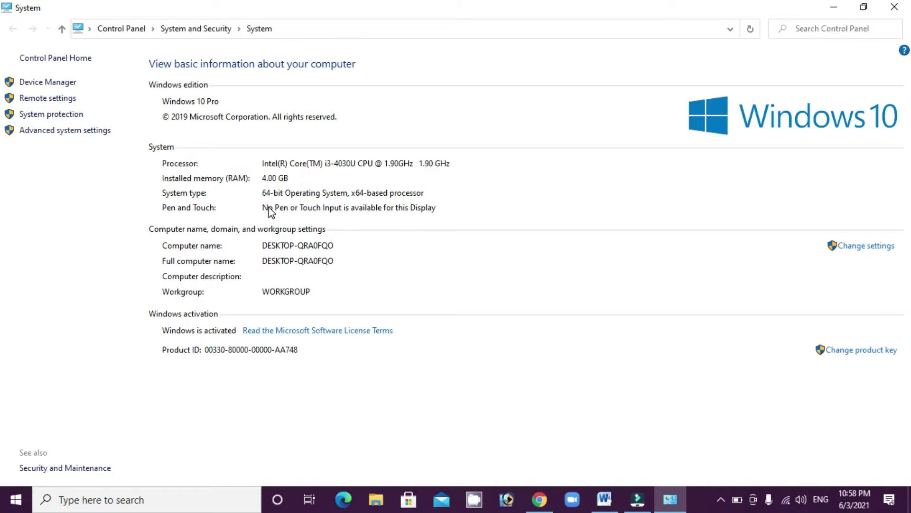
click(841, 8)
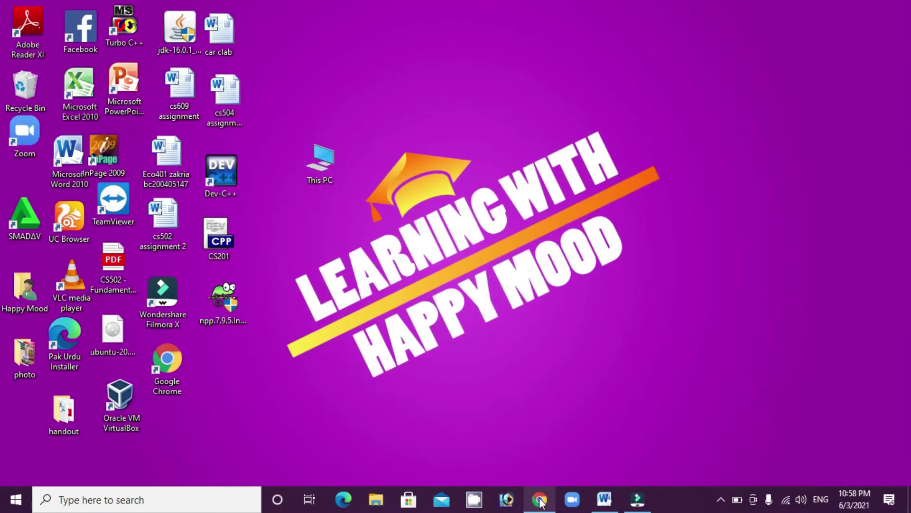
Step: Switch to Google Chrome and search the web for "downloadnodepad++ for 32/64 bit free"
click(540, 501)
click(189, 34)
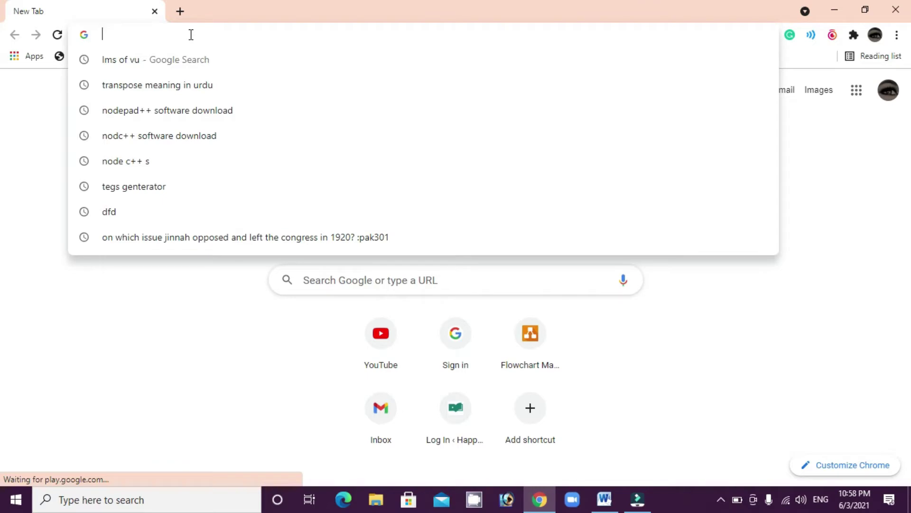
text(do)
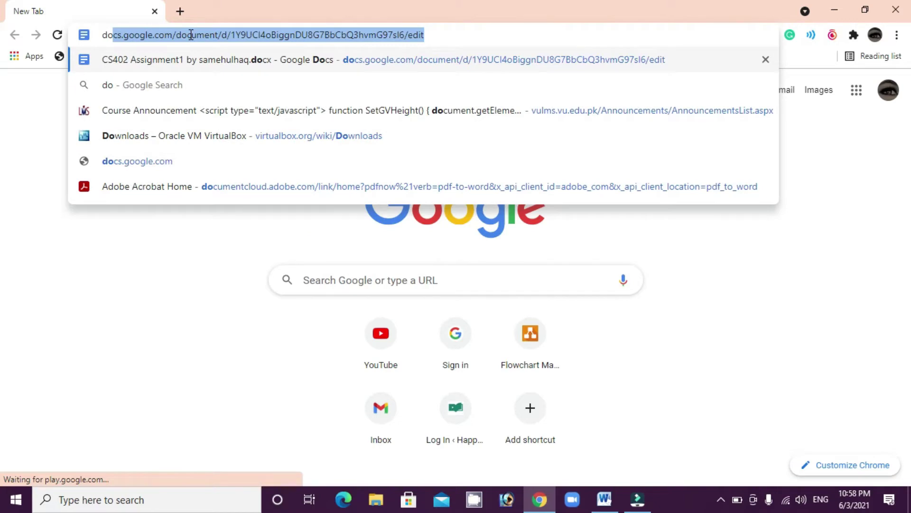
text(wnload)
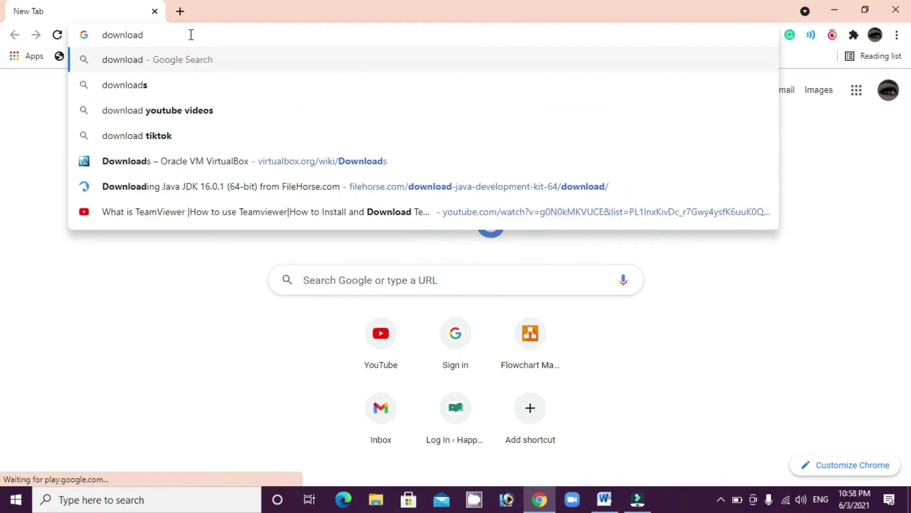
key(BackSpace)
text(nodepad)
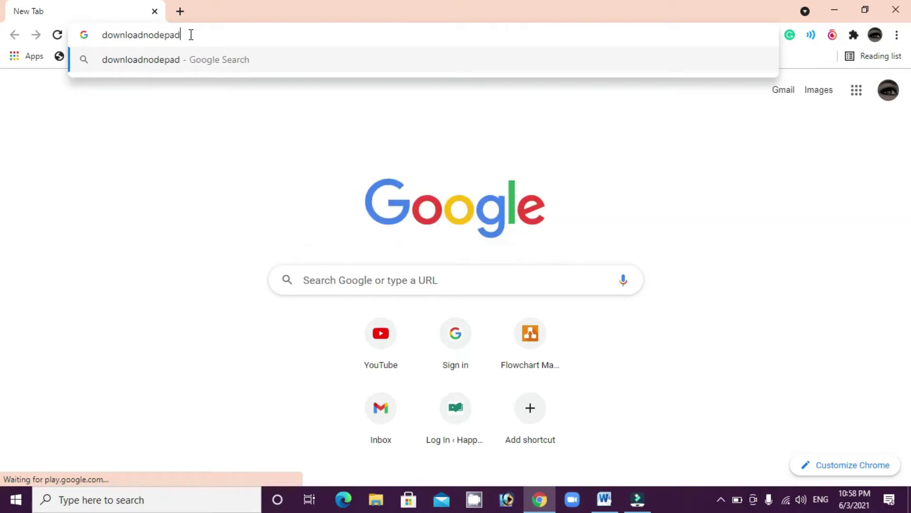
text(++ for 3)
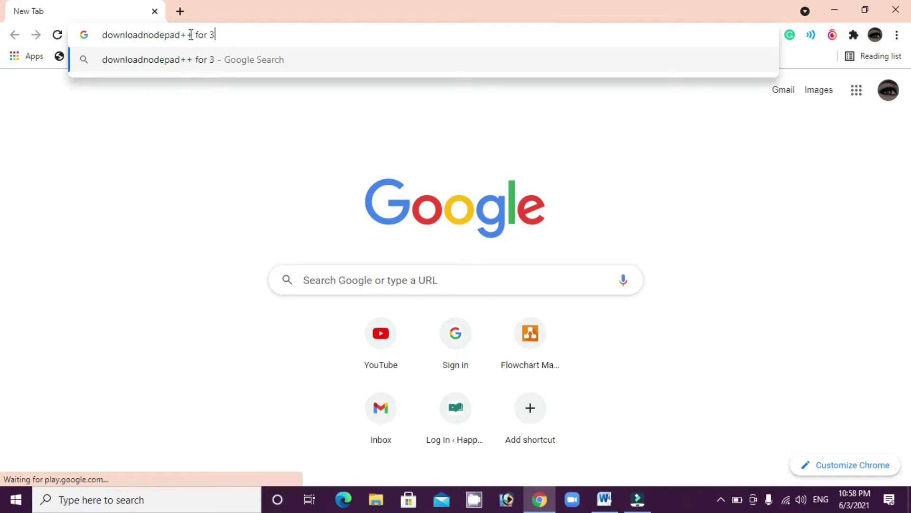
text(2/)
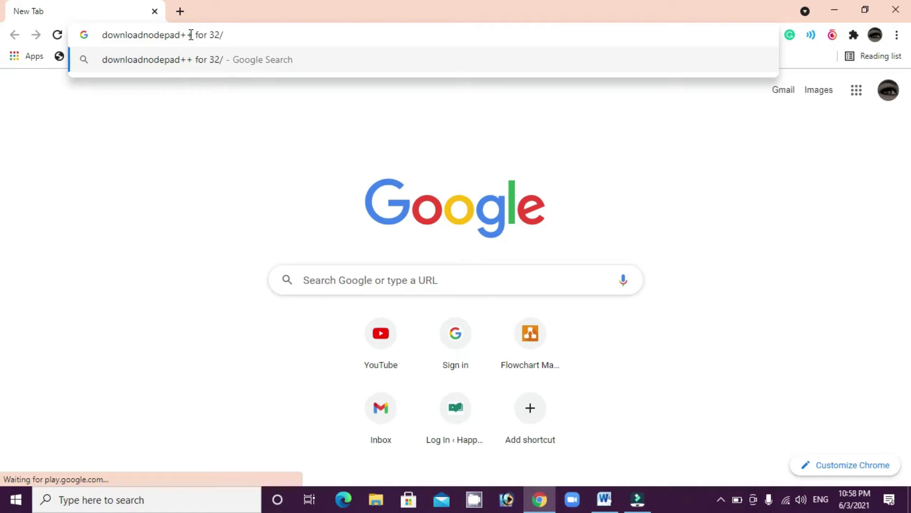
text(64)
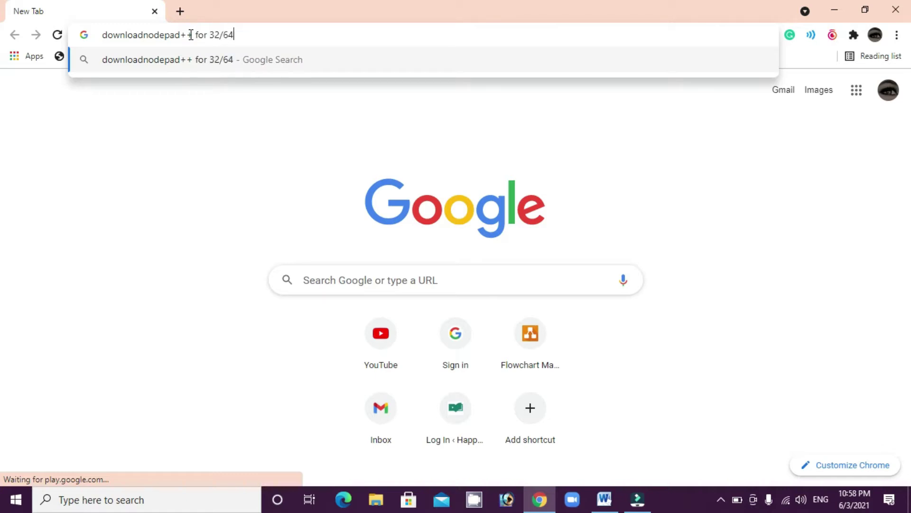
text( bii)
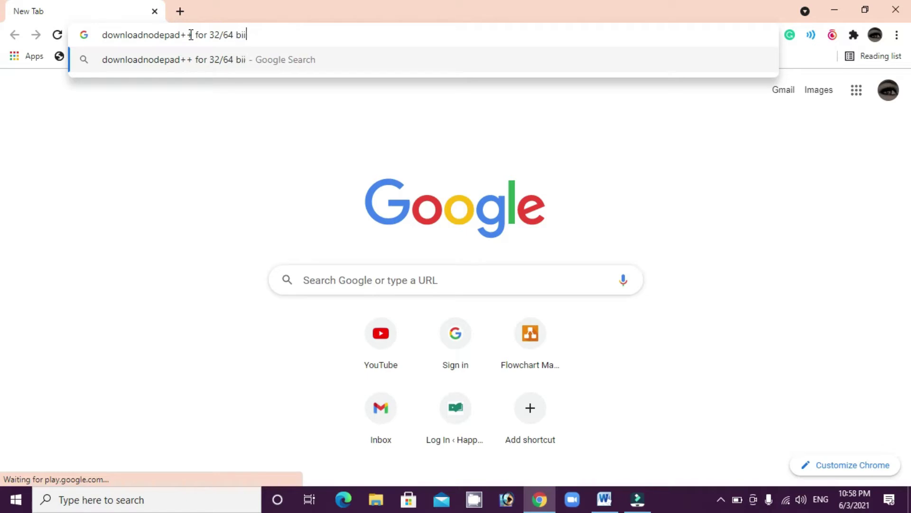
key(BackSpace)
text(t free)
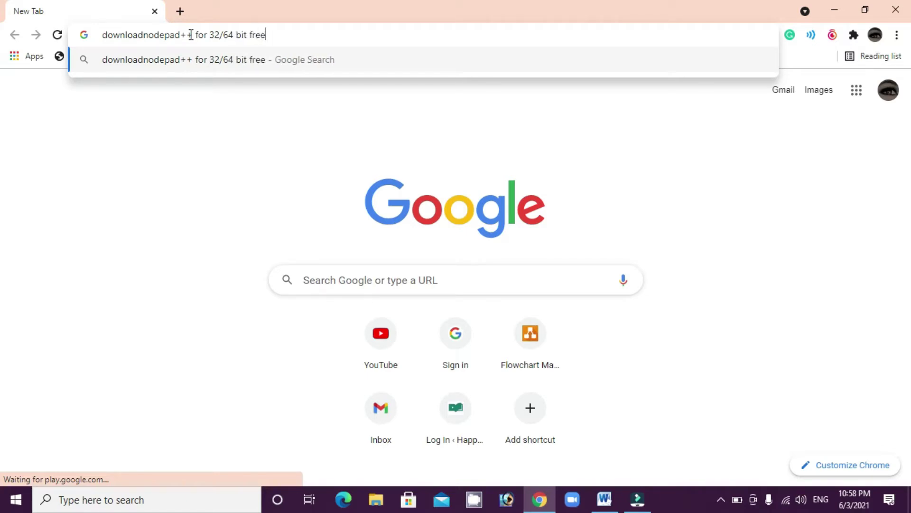
key(Return)
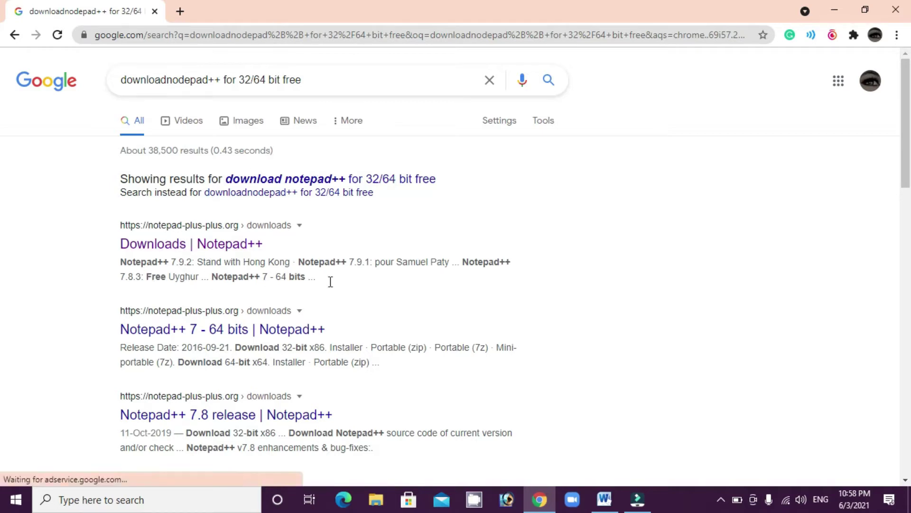
Step: Look through the search results and open the "Downloads | Notepad++" page from notepad-plus-plus.org
scroll(385, 253, down, 1)
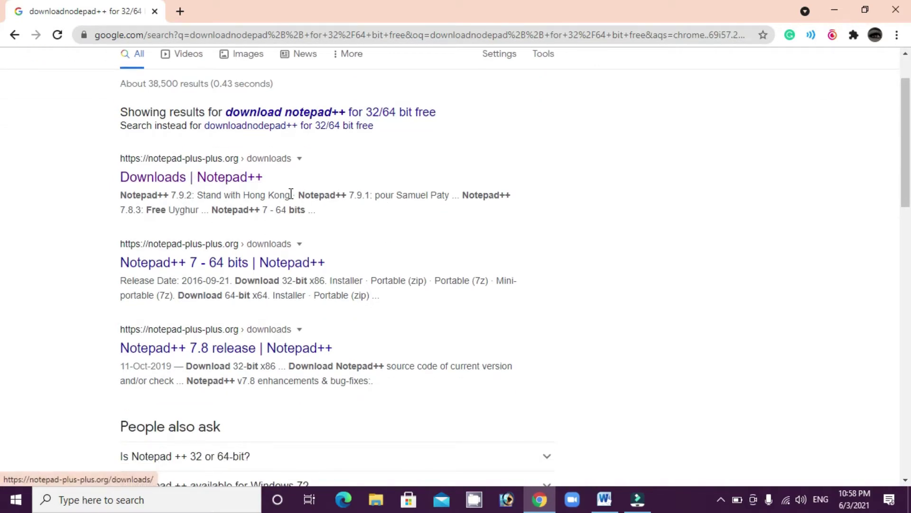
scroll(349, 264, down, 1)
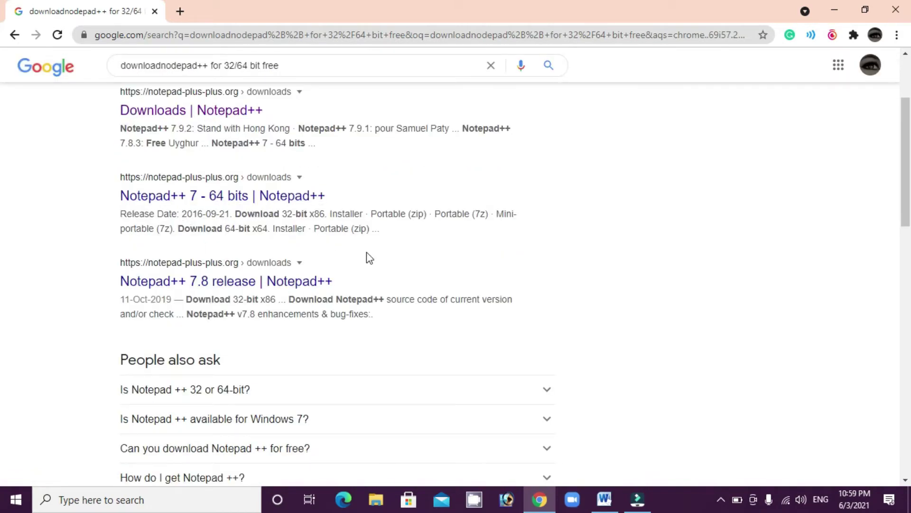
scroll(389, 242, down, 3)
scroll(406, 346, down, 2)
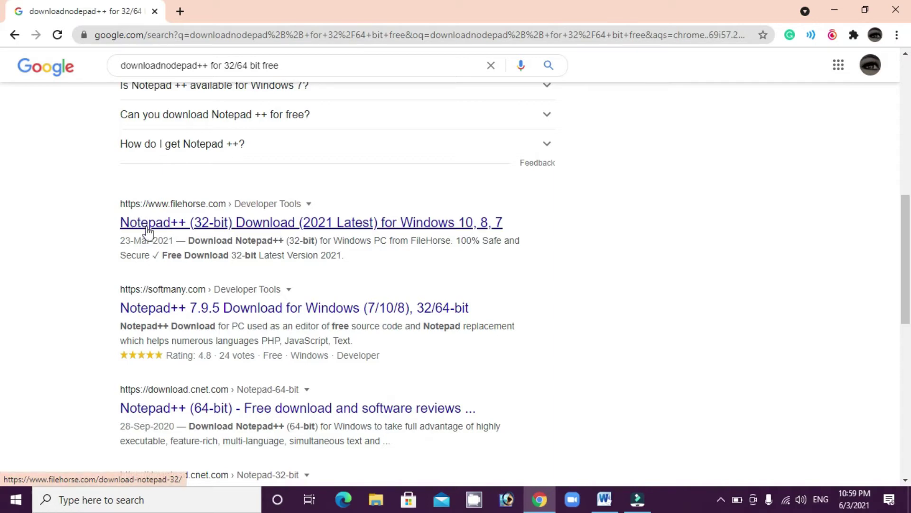
scroll(313, 258, down, 4)
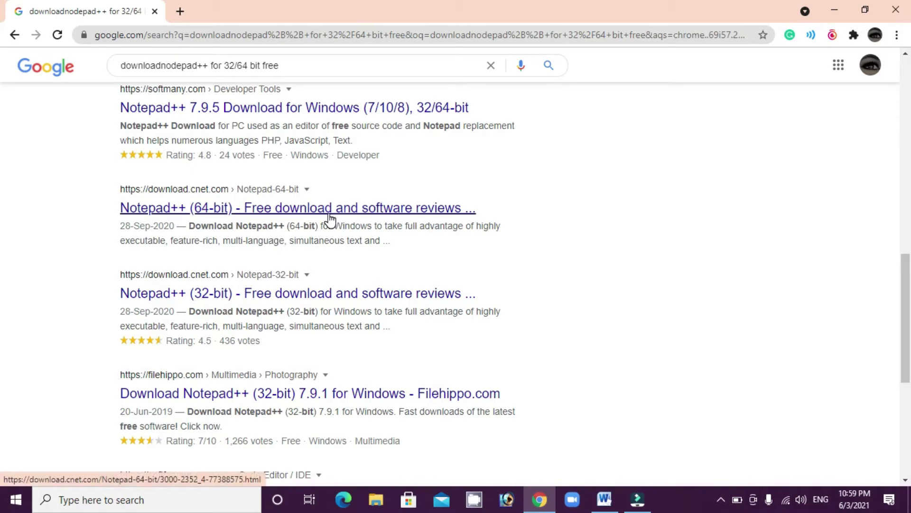
scroll(326, 220, down, 1)
scroll(414, 291, up, 10)
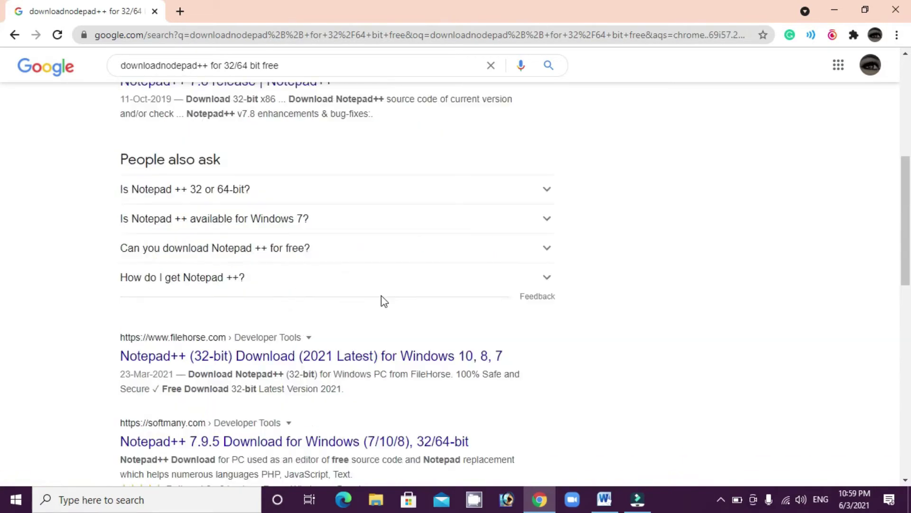
click(216, 246)
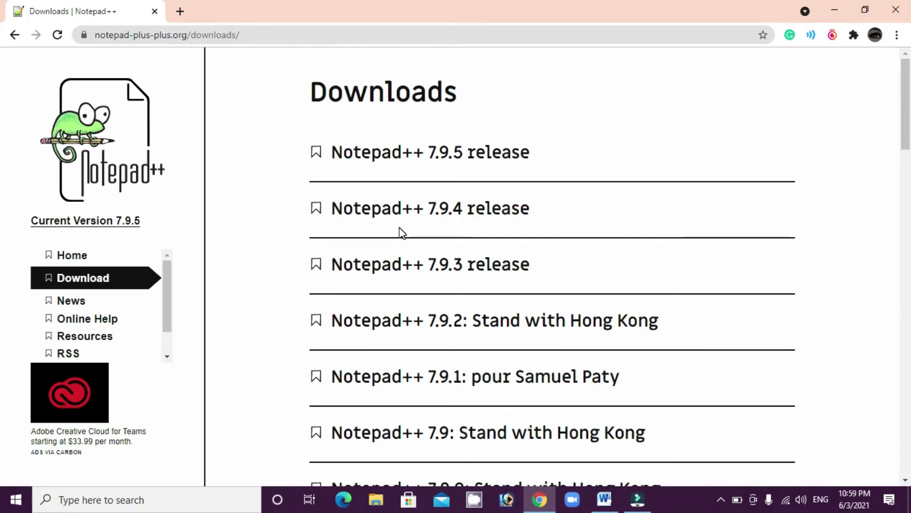
Step: Look through the list of Notepad++ releases on the Downloads page, and minimize the browser
scroll(403, 240, down, 4)
scroll(402, 242, down, 10)
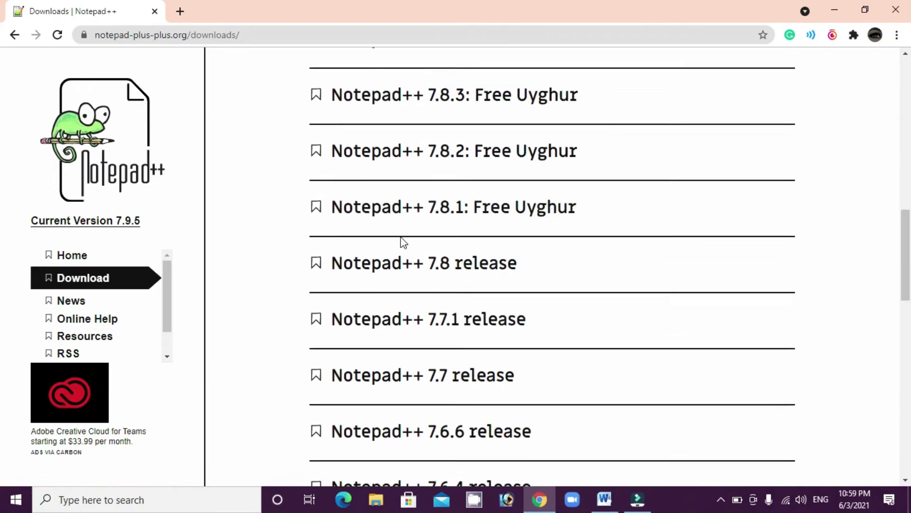
scroll(403, 241, down, 10)
scroll(403, 239, up, 20)
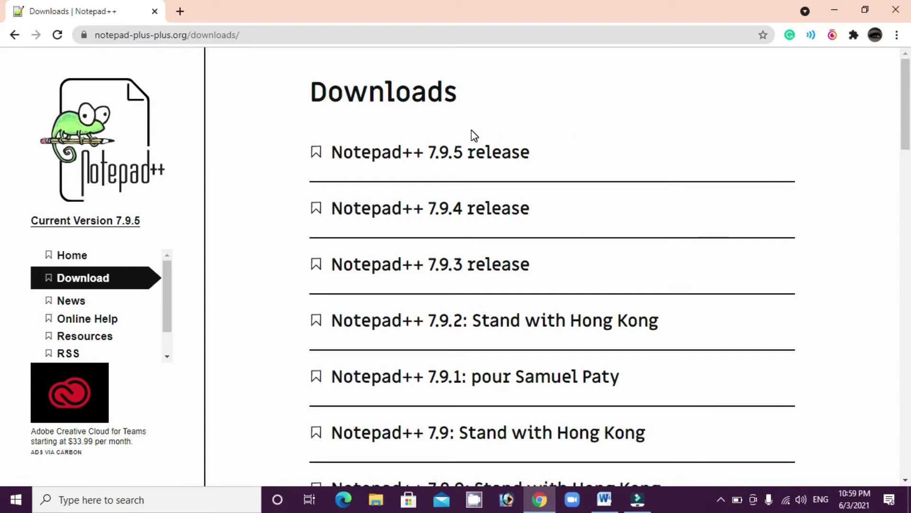
click(829, 10)
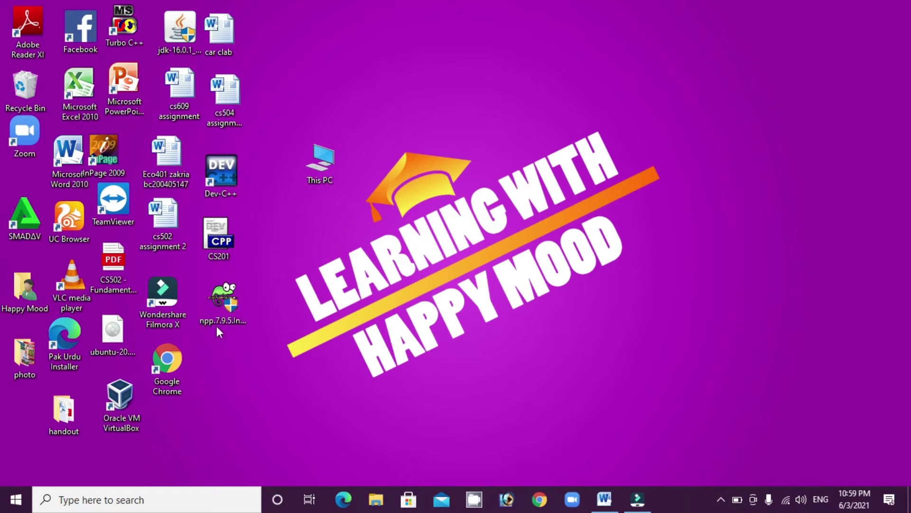
Step: Move the npp.7.9.5.Installer icon to the empty desktop area above the wallpaper logo, place This PC below Google Chrome, and refresh the desktop
drag(217, 325, 469, 90)
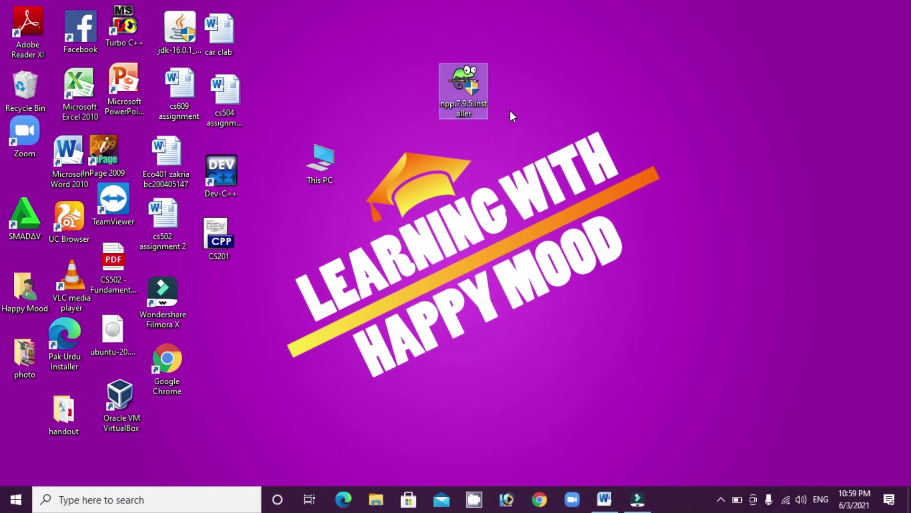
drag(320, 161, 202, 291)
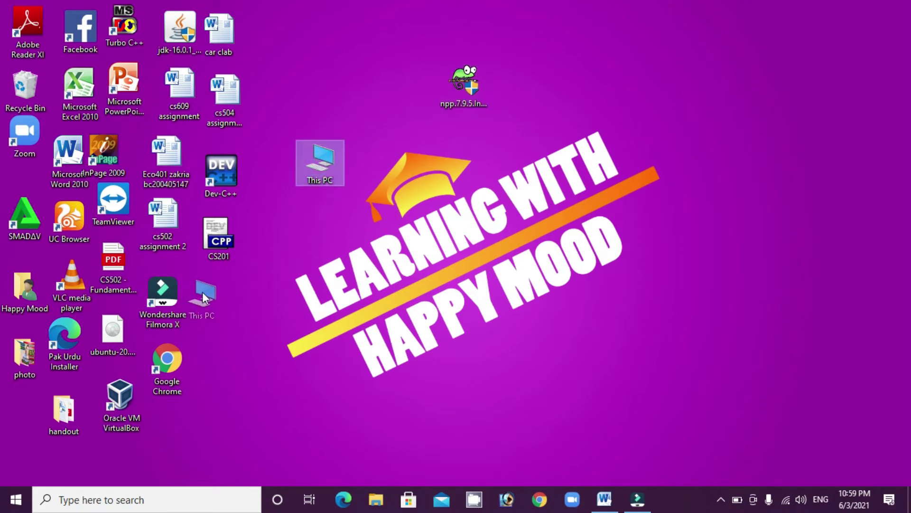
drag(14, 436, 173, 434)
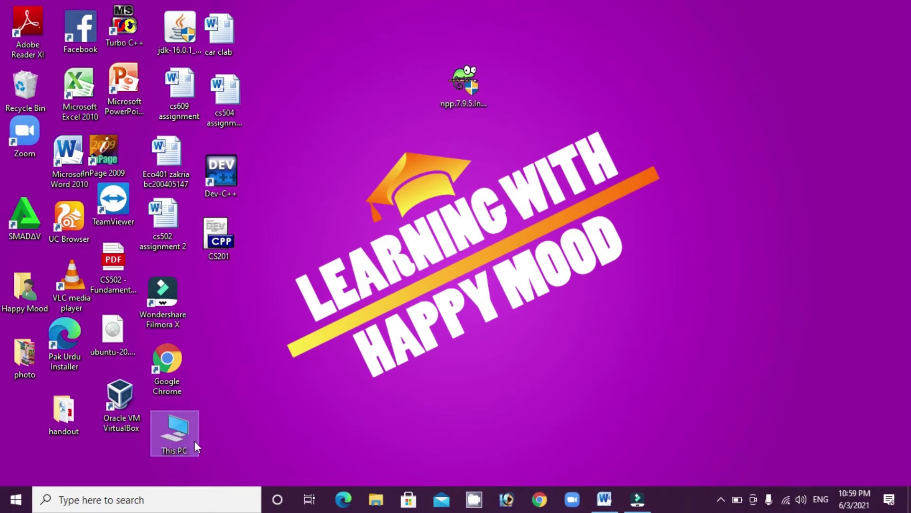
right_click(352, 51)
click(369, 90)
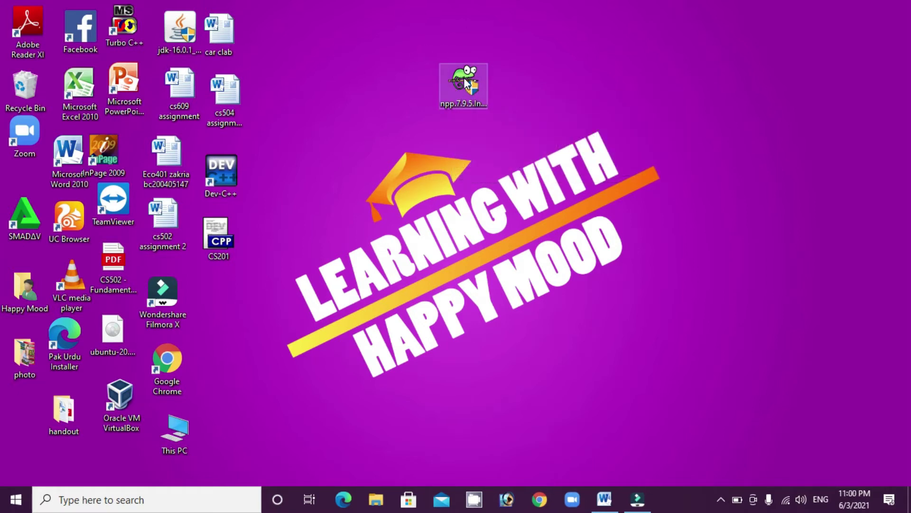
Step: Run the npp.7.9.5.Installer file and accept English as the installer language
double_click(470, 95)
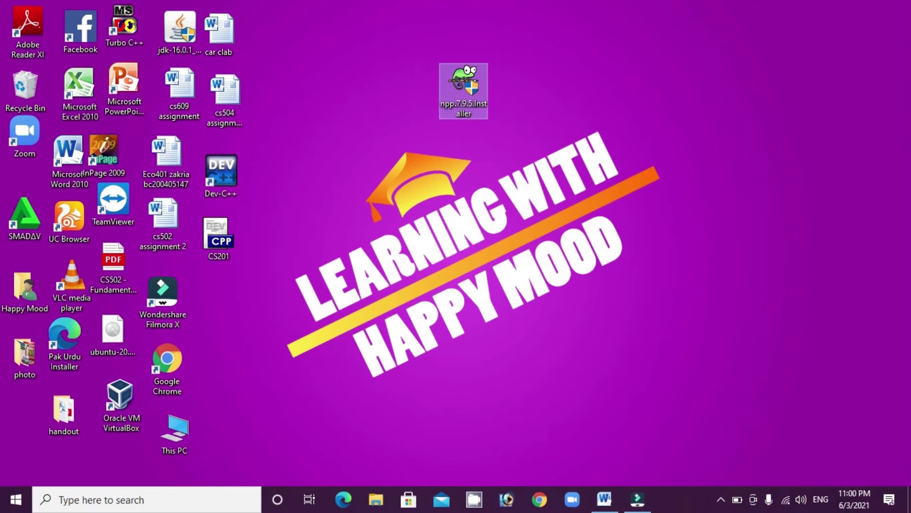
click(469, 238)
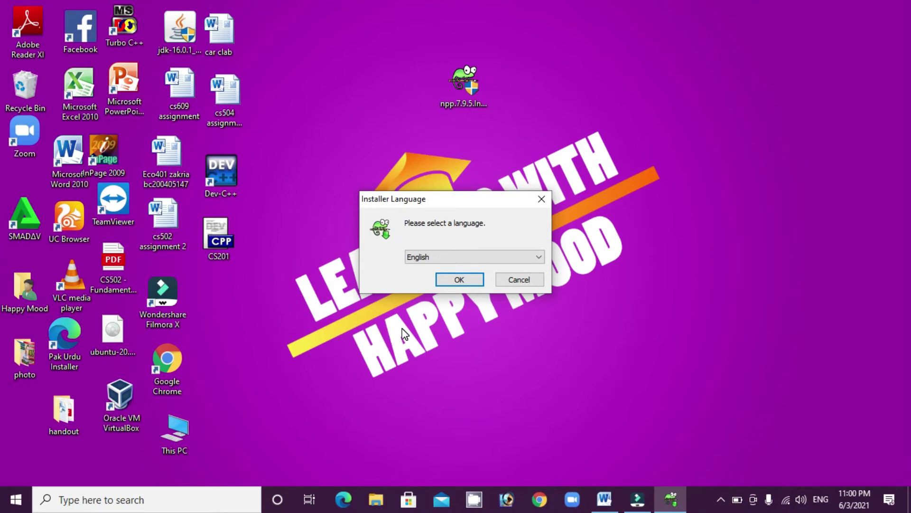
click(459, 280)
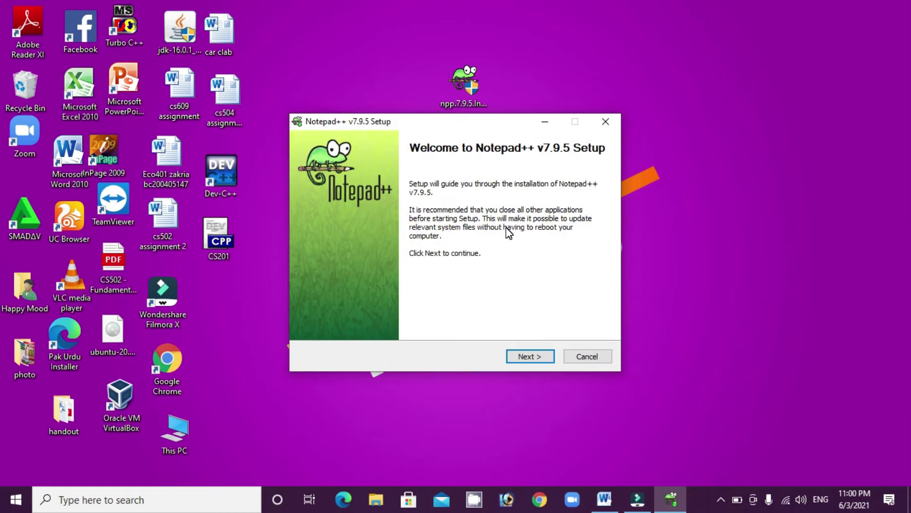
Step: Agree to the Notepad++ license terms and keep C:\Program Files (x86)\Notepad++ as the destination folder
click(525, 358)
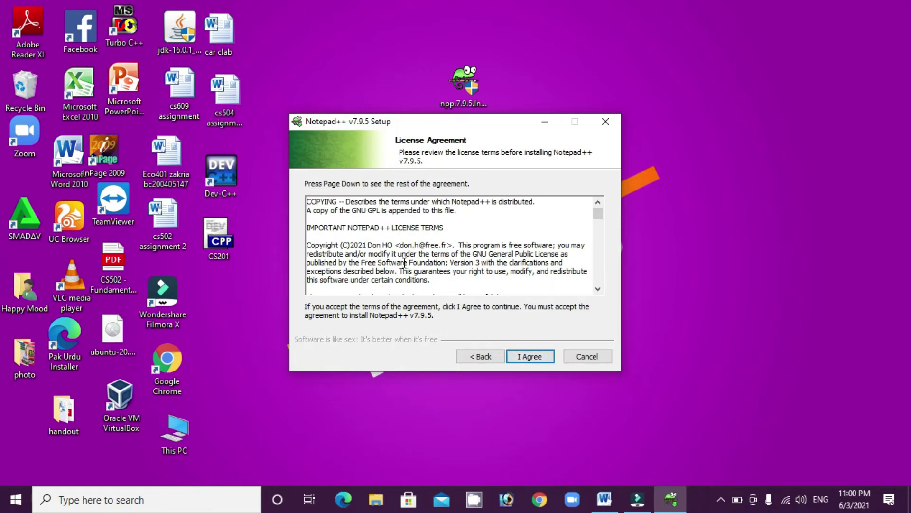
click(531, 358)
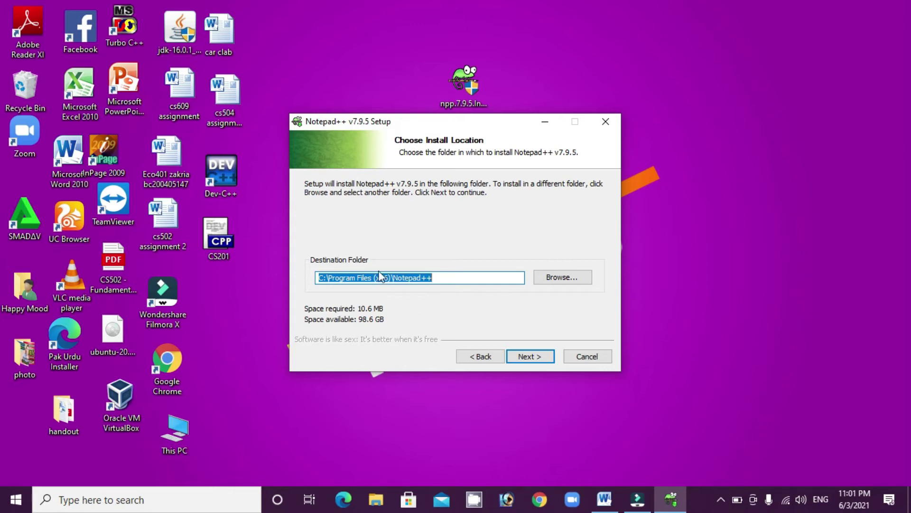
click(550, 277)
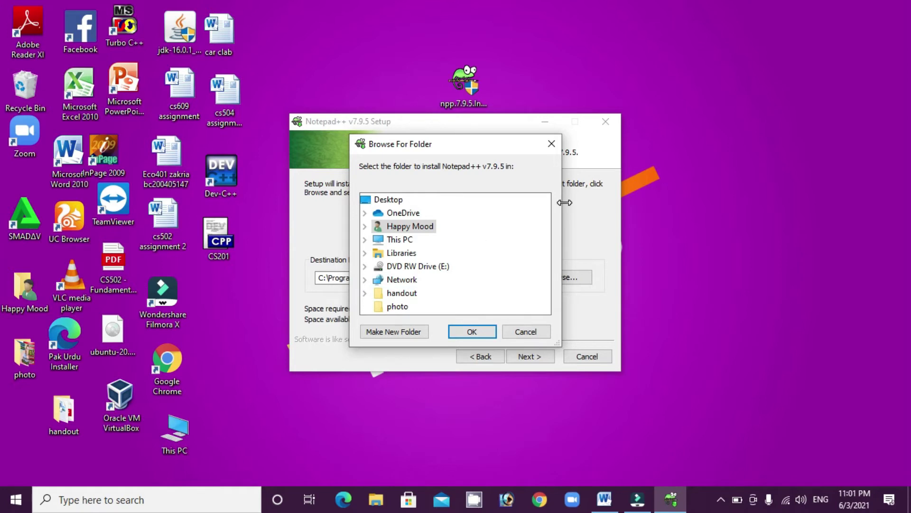
click(519, 333)
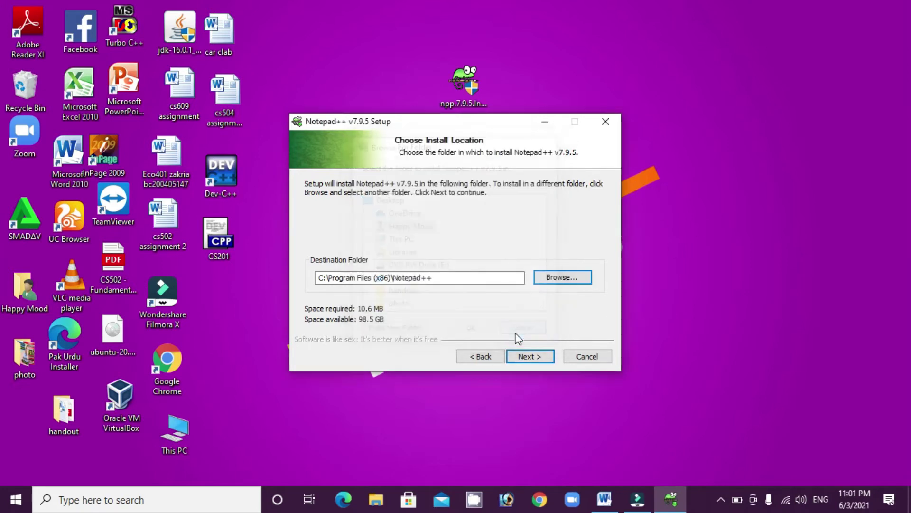
click(522, 360)
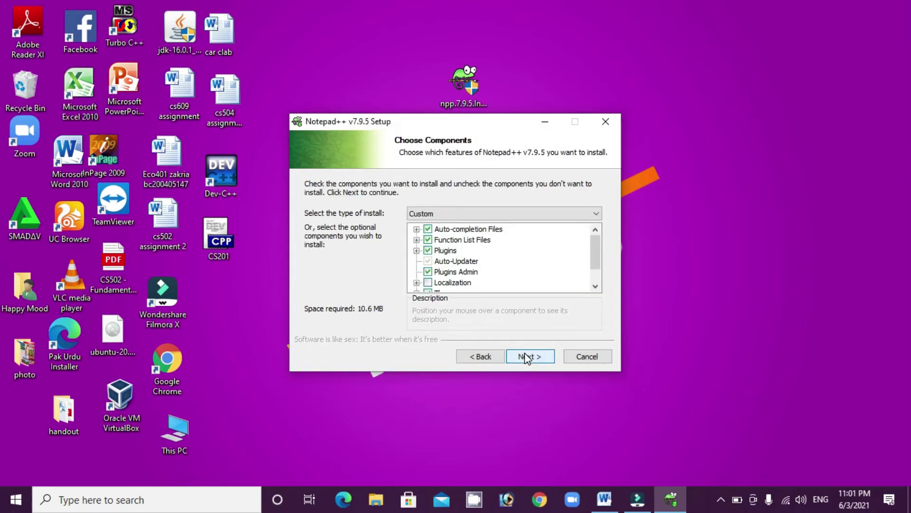
Step: Install Notepad++ with the default Custom components and without a desktop shortcut
click(532, 359)
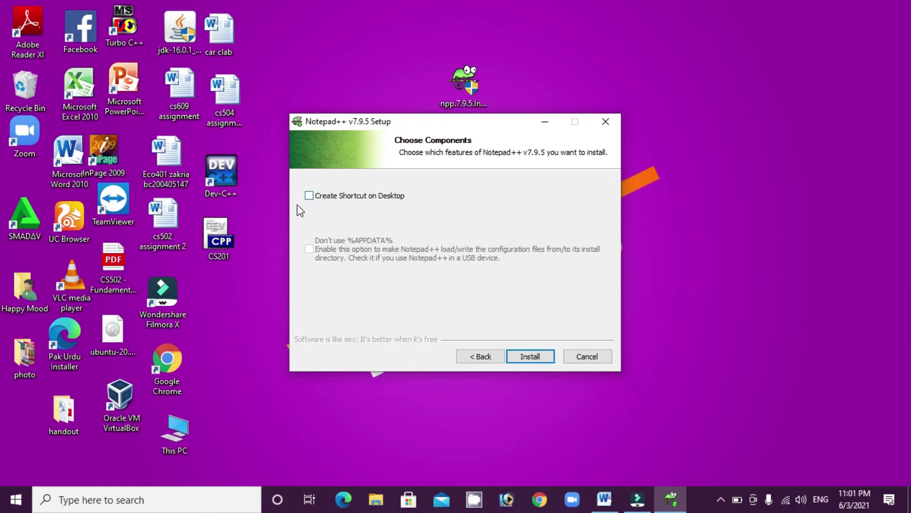
click(529, 355)
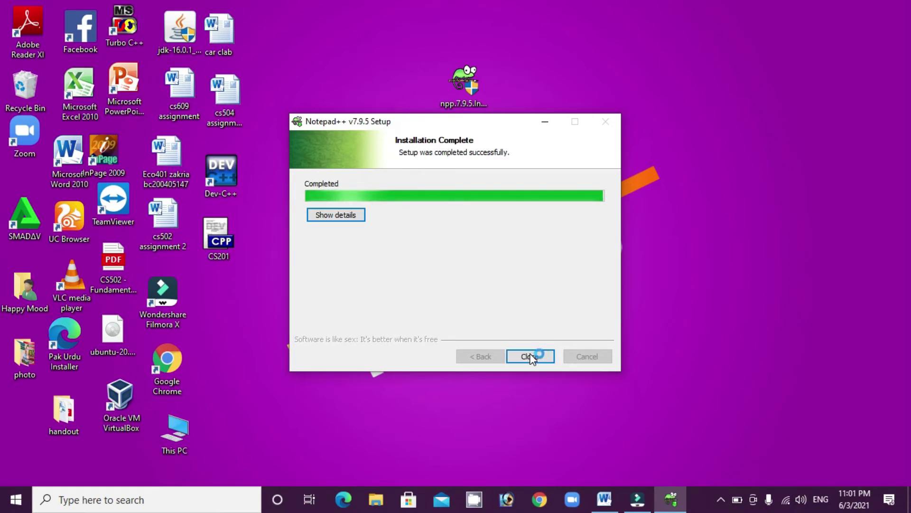
click(530, 356)
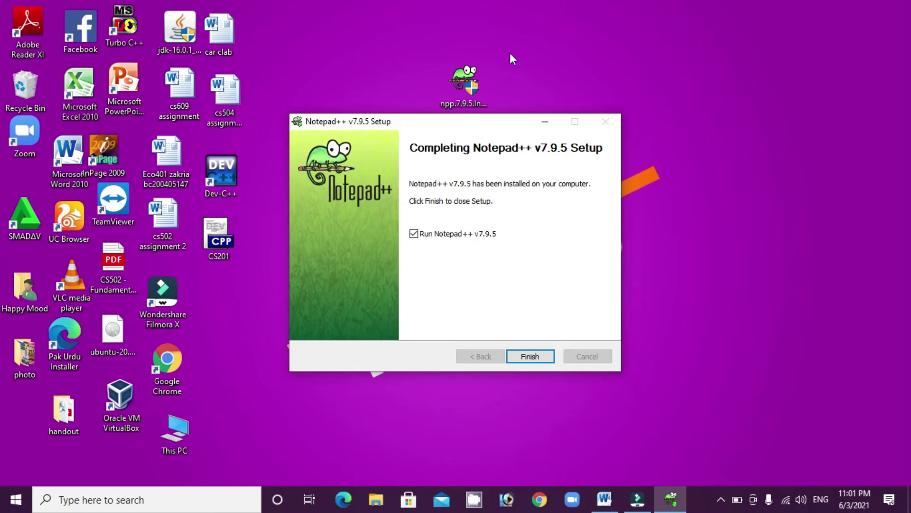
Step: Finish the setup with Run Notepad++ v7.9.5 enabled, dismiss the stylers.xml message, and maximize the editor window
click(528, 357)
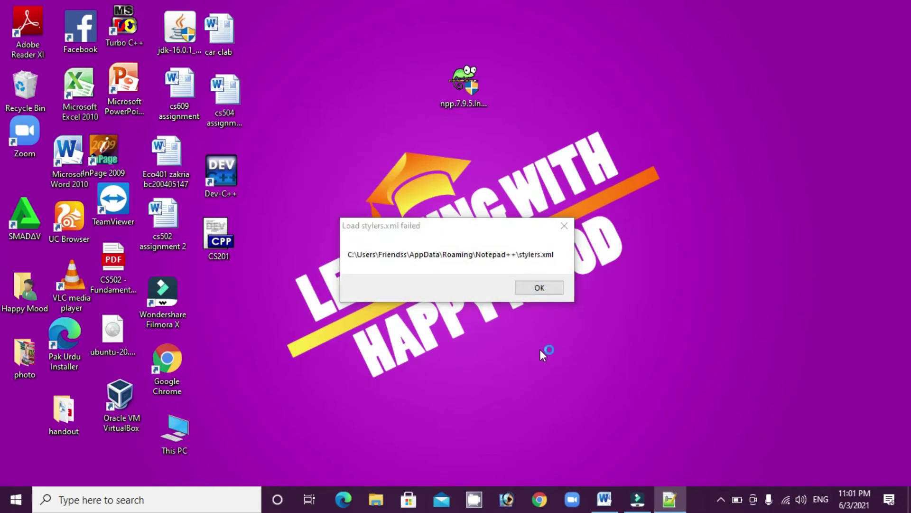
click(540, 288)
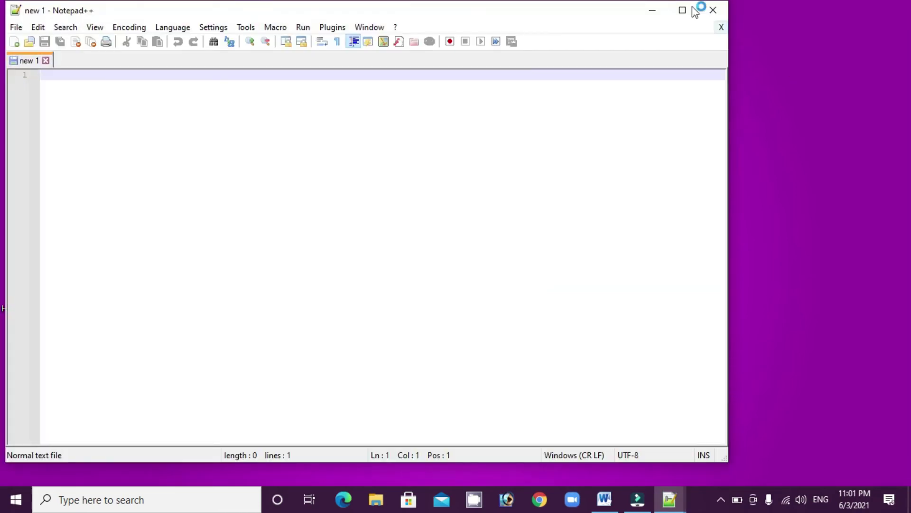
click(683, 10)
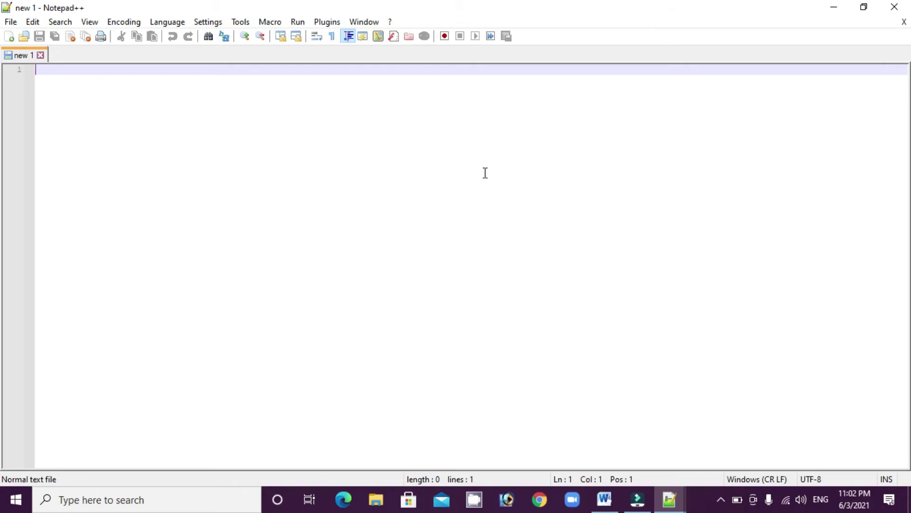
Step: Search Windows for "no" and pin the Notepad++ app to the taskbar
mouse_move(604, 508)
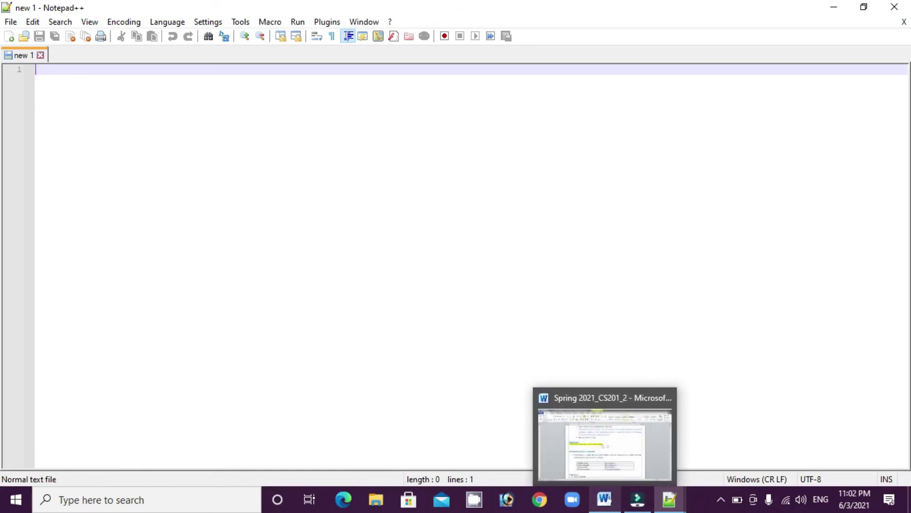
click(174, 498)
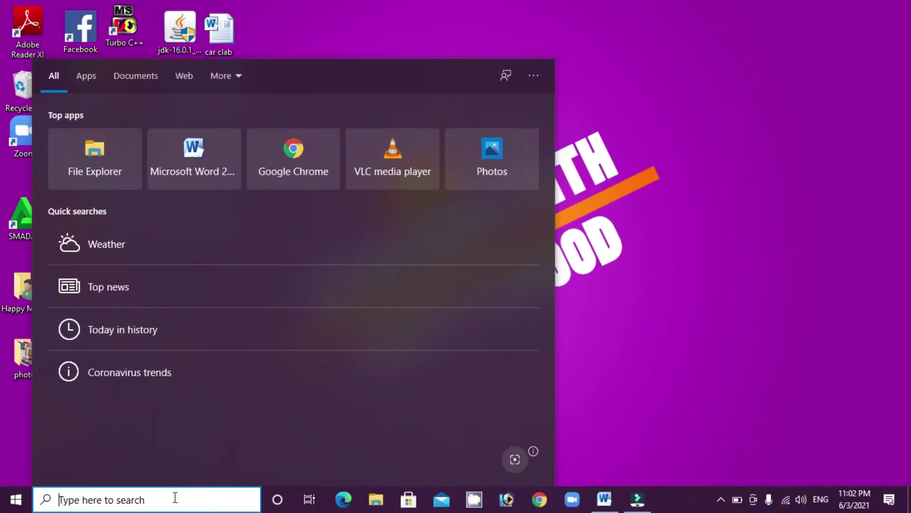
text(no)
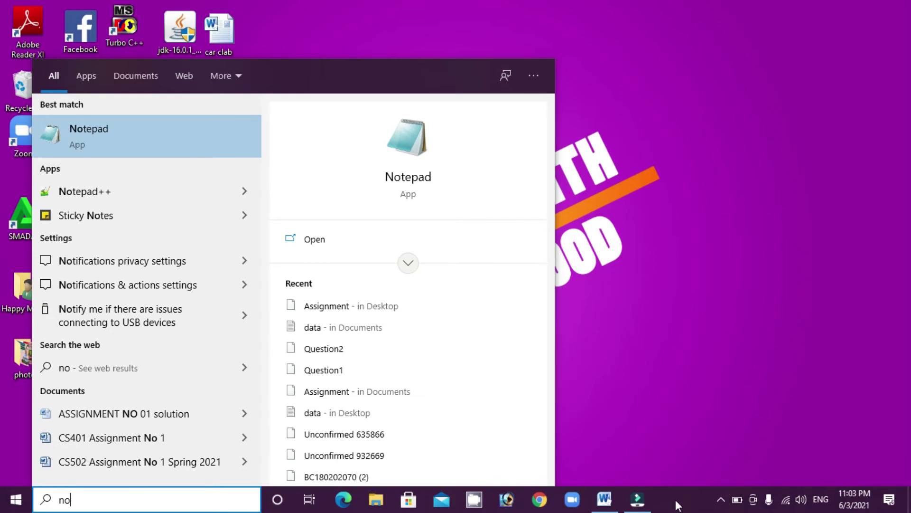
click(246, 192)
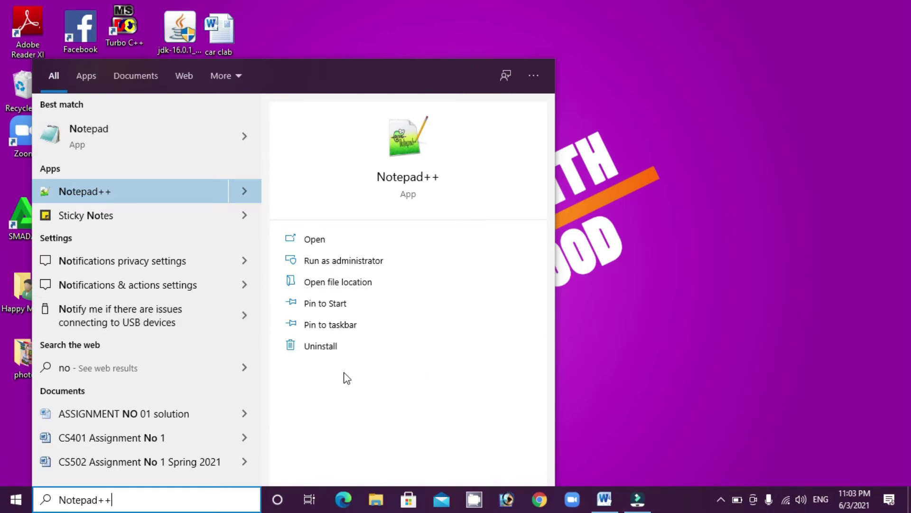
click(347, 325)
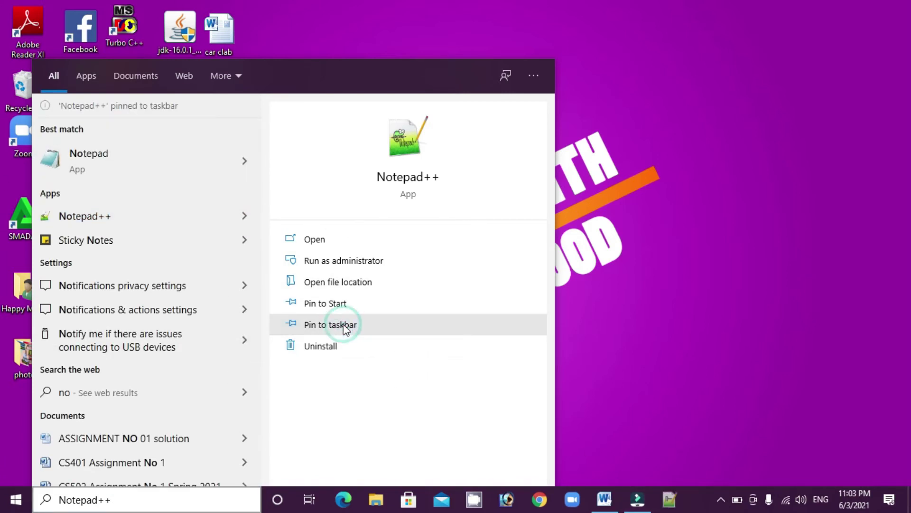
click(690, 498)
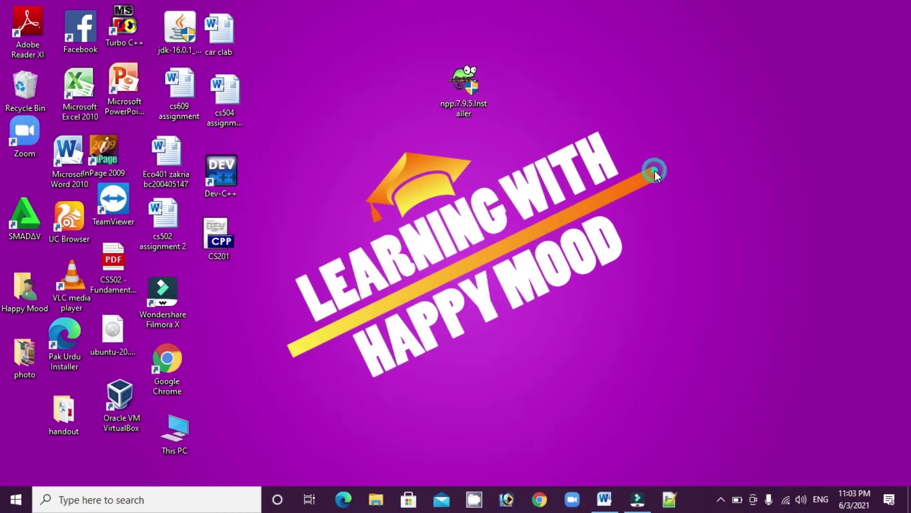
Step: Launch Notepad++, look through the change.log text, and delete all of it
click(670, 500)
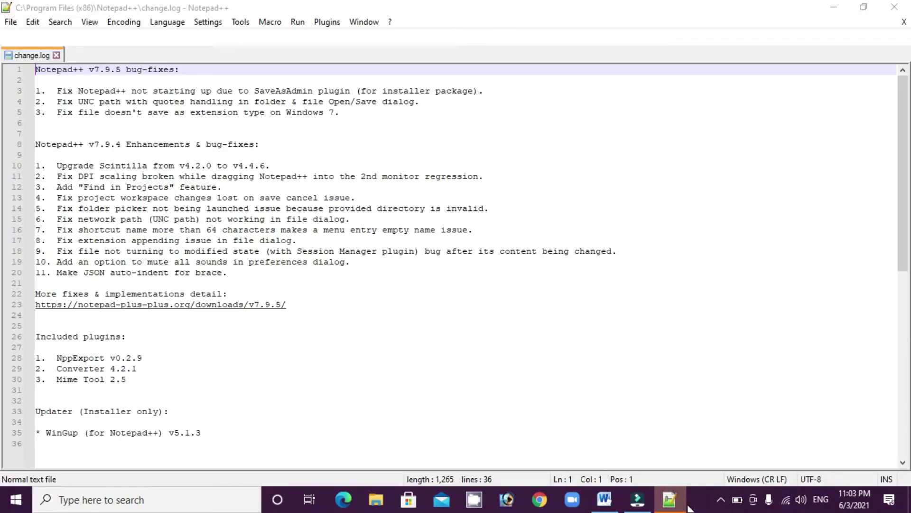
scroll(259, 284, down, 4)
scroll(249, 313, up, 4)
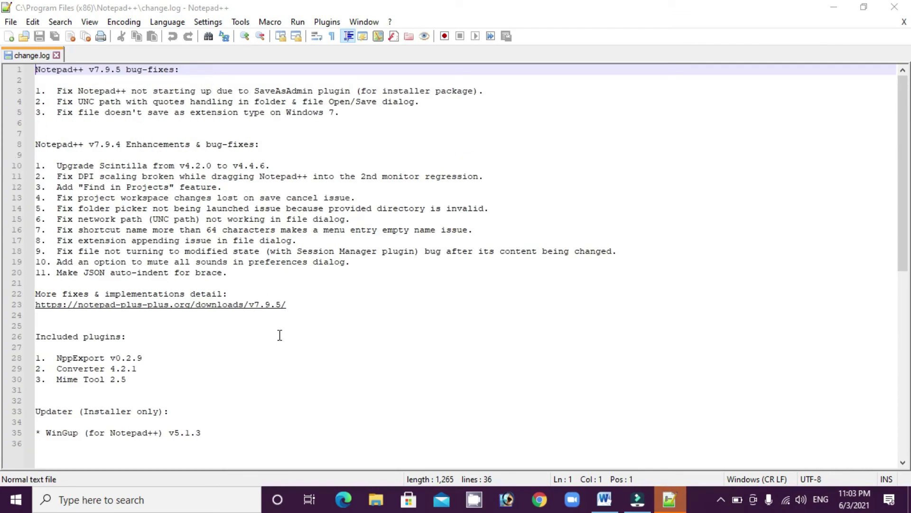
scroll(271, 392, down, 4)
scroll(270, 392, up, 2)
key(ctrl+a)
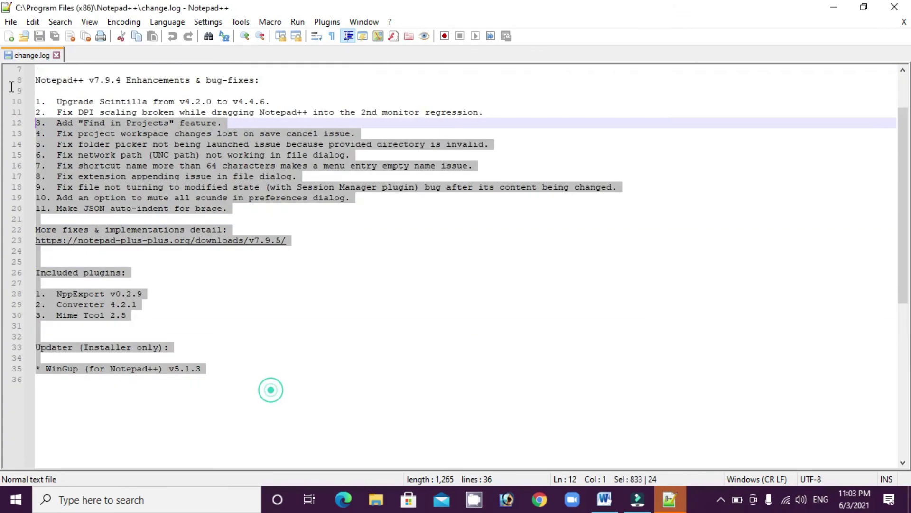
scroll(189, 285, up, 2)
key(Delete)
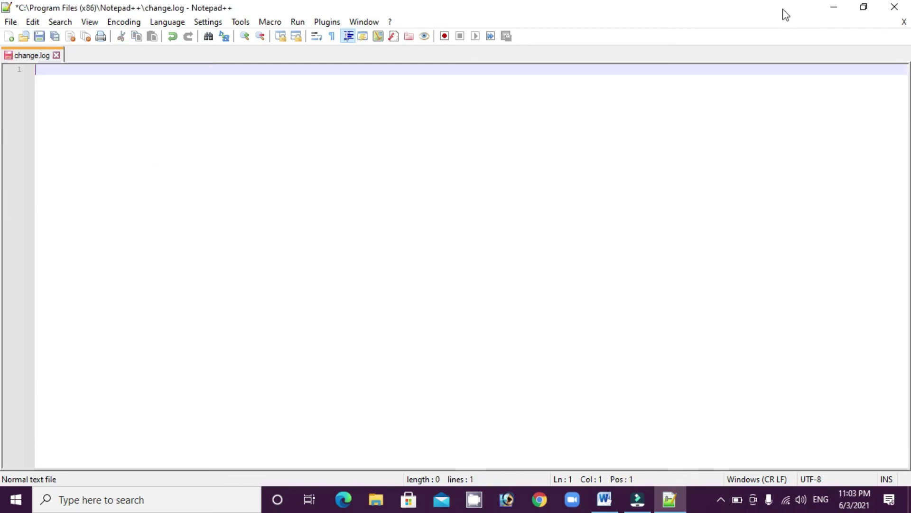
Step: Open the desktop file CS201.cpp in Dev-C++, copy all its code, and paste it into the empty change.log in Notepad++
click(834, 8)
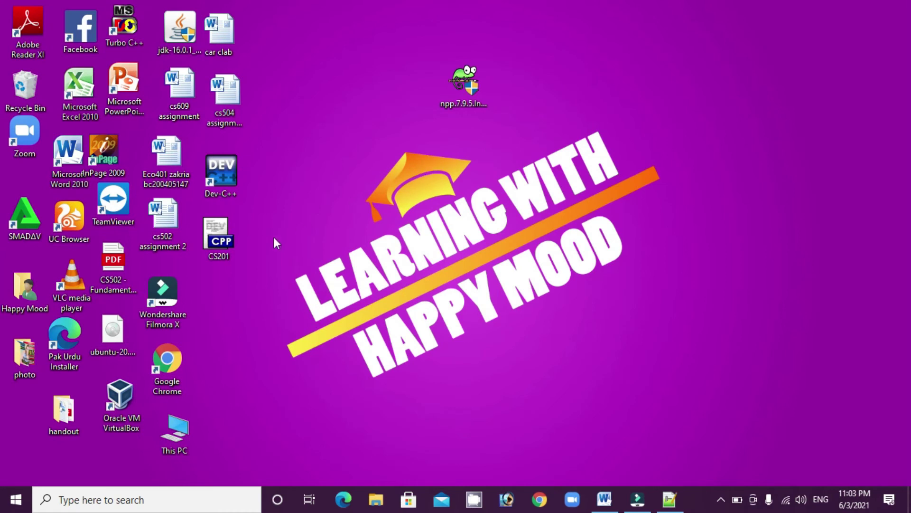
double_click(222, 243)
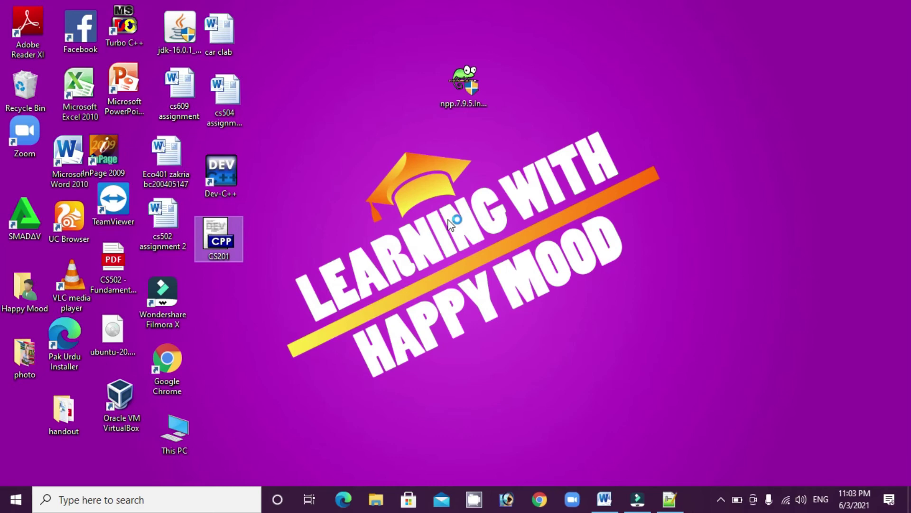
key(ctrl+a)
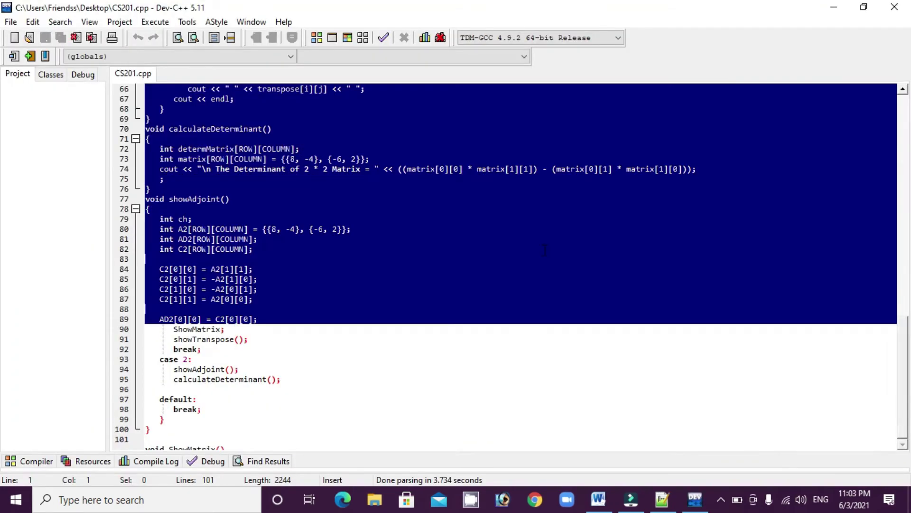
click(663, 499)
key(ctrl+v)
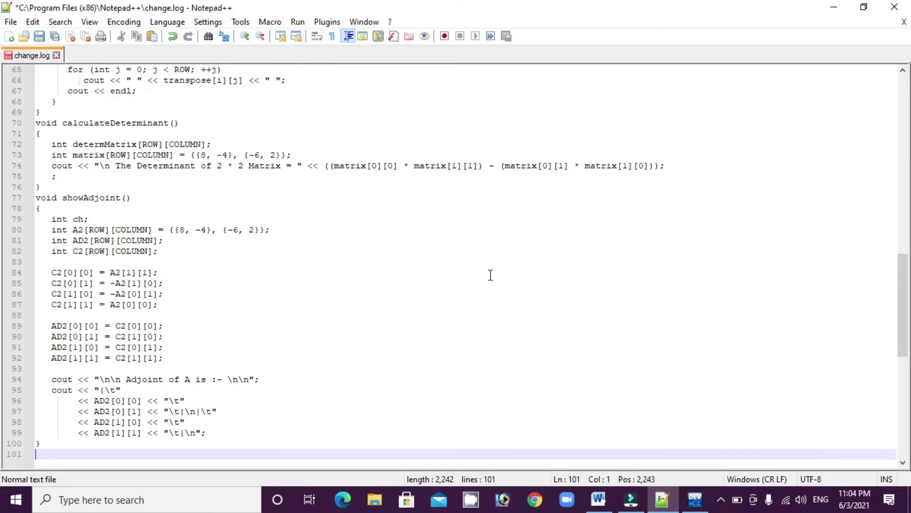
scroll(441, 221, up, 4)
scroll(439, 223, up, 17)
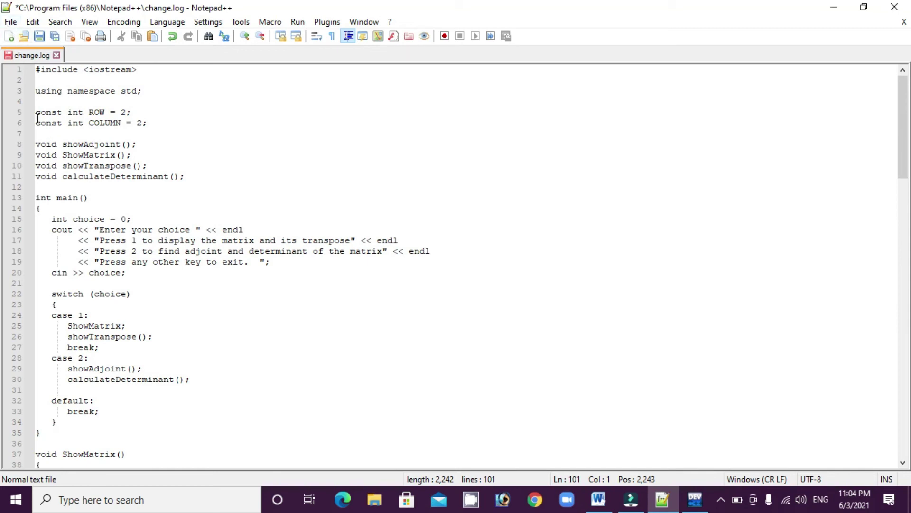
Step: Save the pasted code as a normal text file named cs201 on the Desktop
click(10, 21)
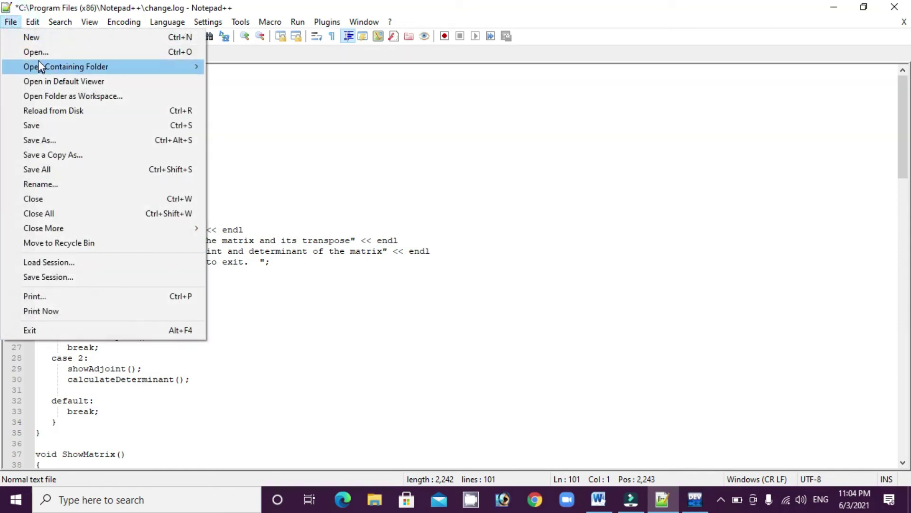
click(56, 140)
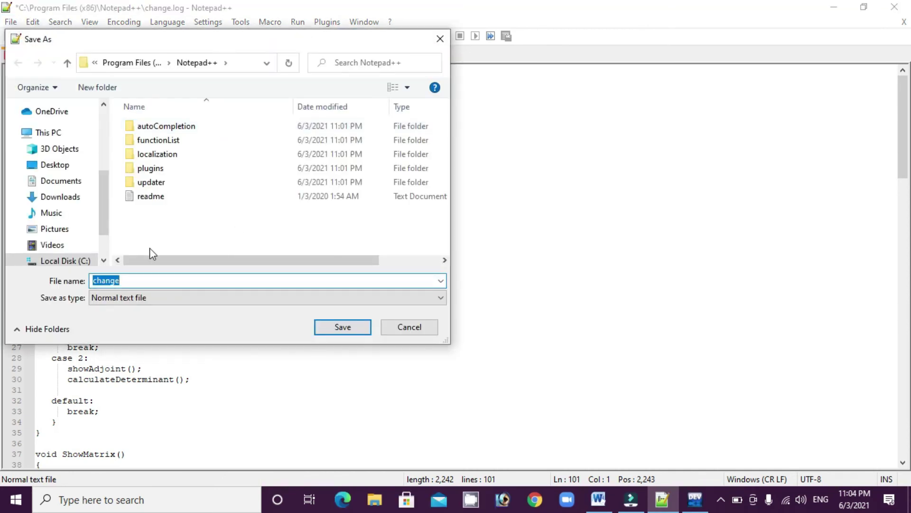
key(BackSpace)
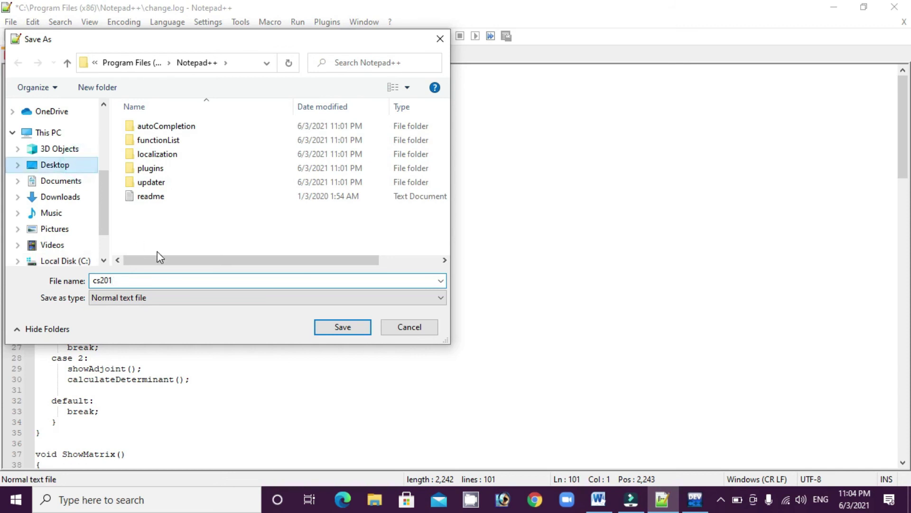
click(71, 167)
click(82, 164)
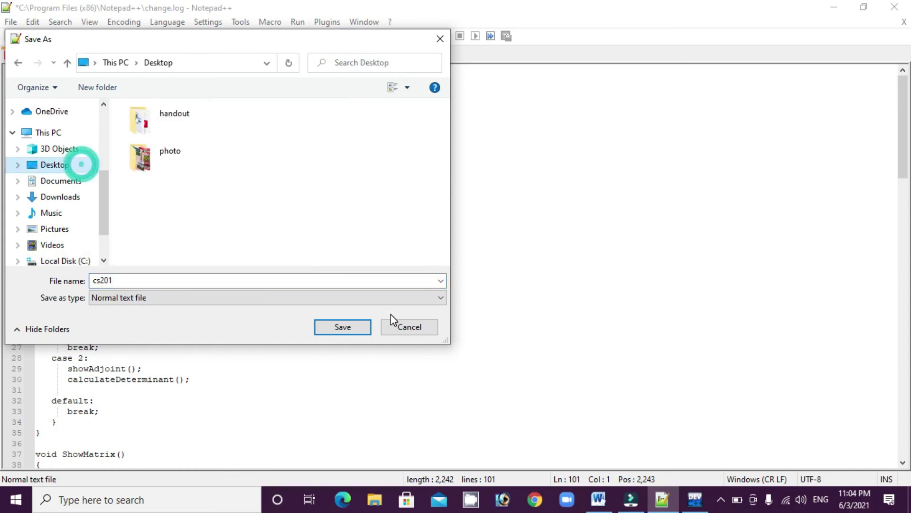
click(335, 327)
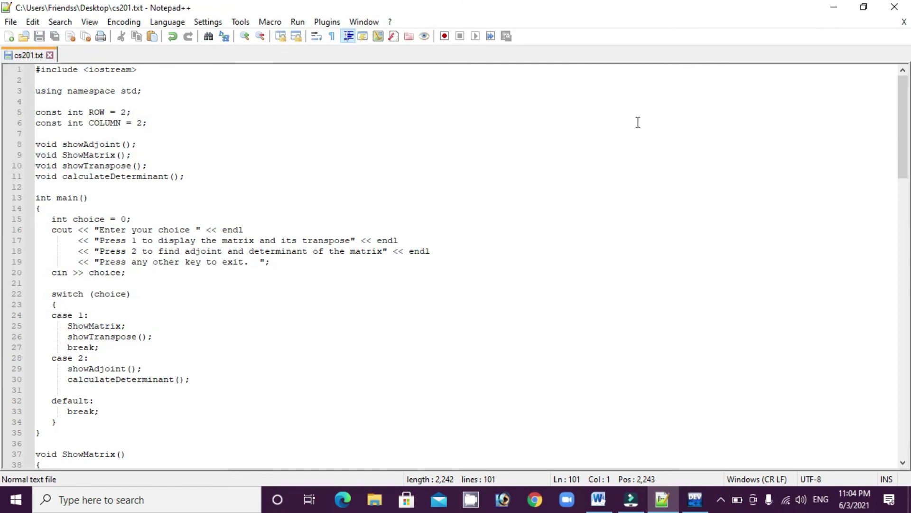
Step: Look through the code in cs201.txt and highlight the occurrences of COLUMN
scroll(625, 135, down, 14)
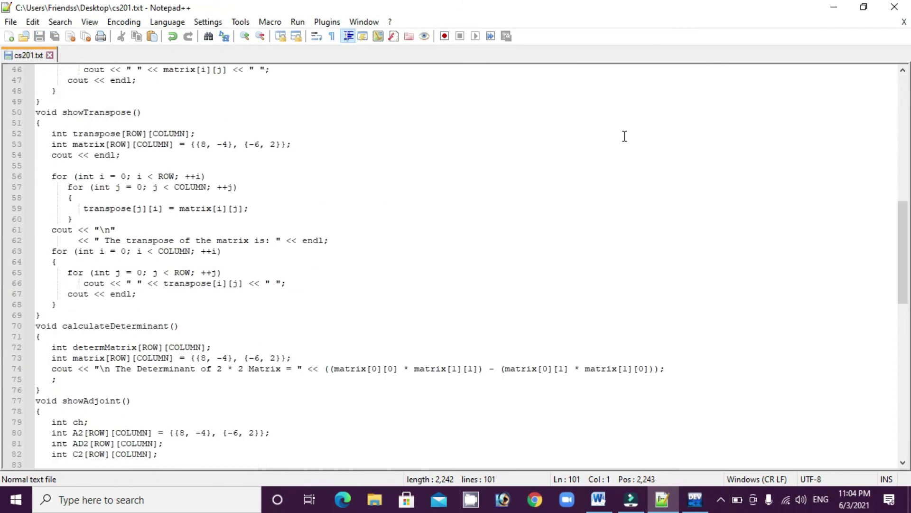
scroll(625, 135, up, 14)
double_click(104, 123)
scroll(722, 223, down, 12)
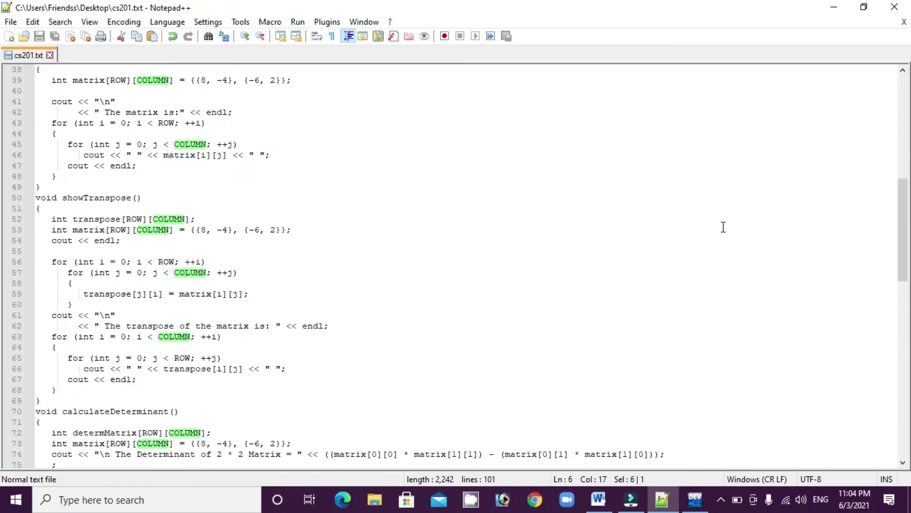
scroll(745, 218, up, 12)
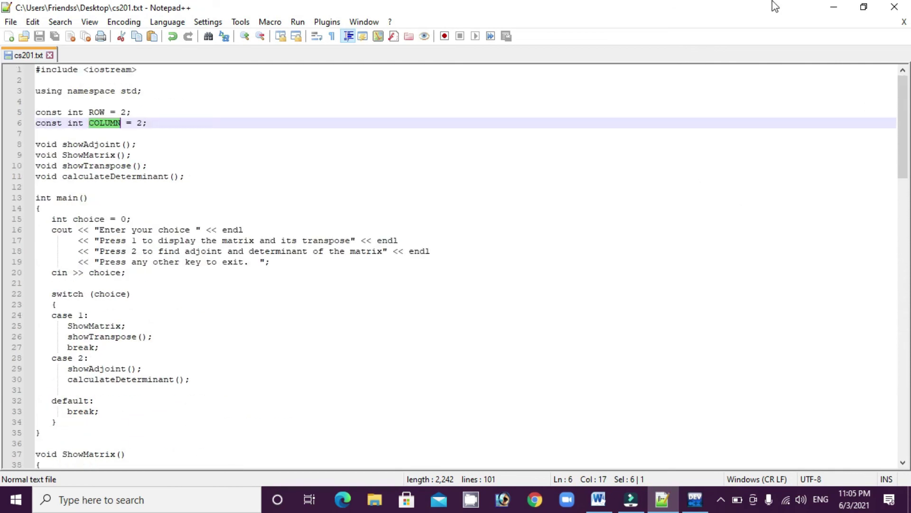
Step: Check the saved cs201 file on the desktop, and return to Notepad++ to read through its functions
click(834, 7)
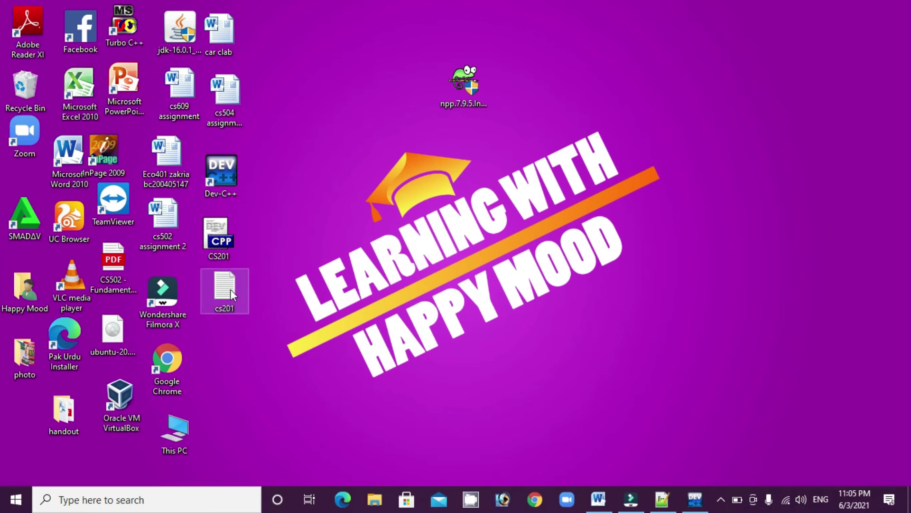
click(663, 499)
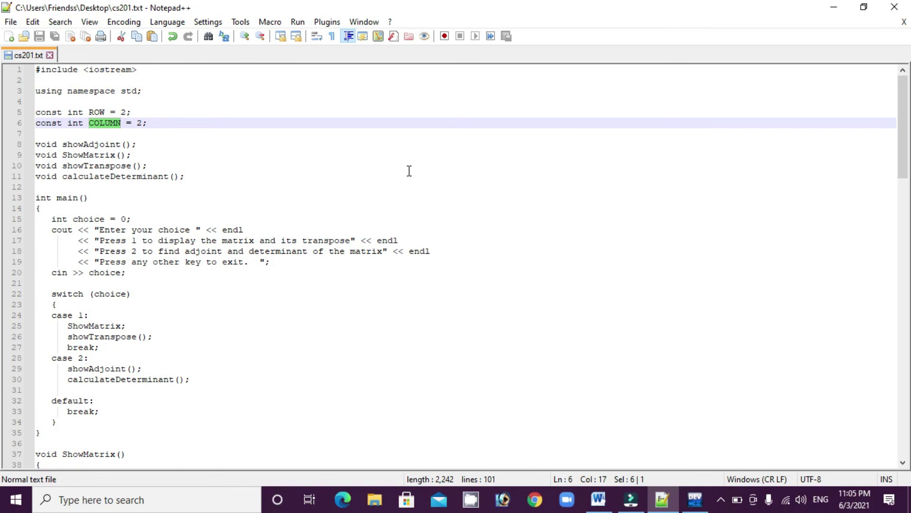
scroll(409, 170, down, 11)
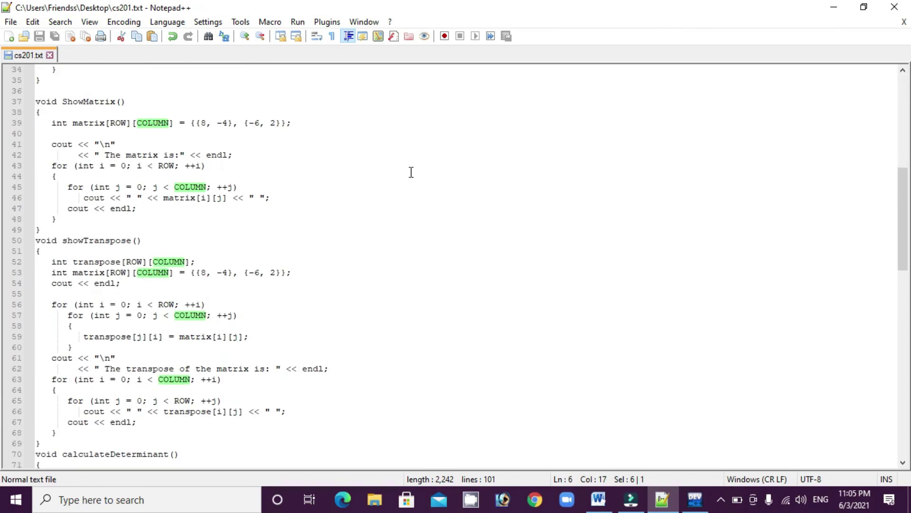
scroll(411, 172, down, 14)
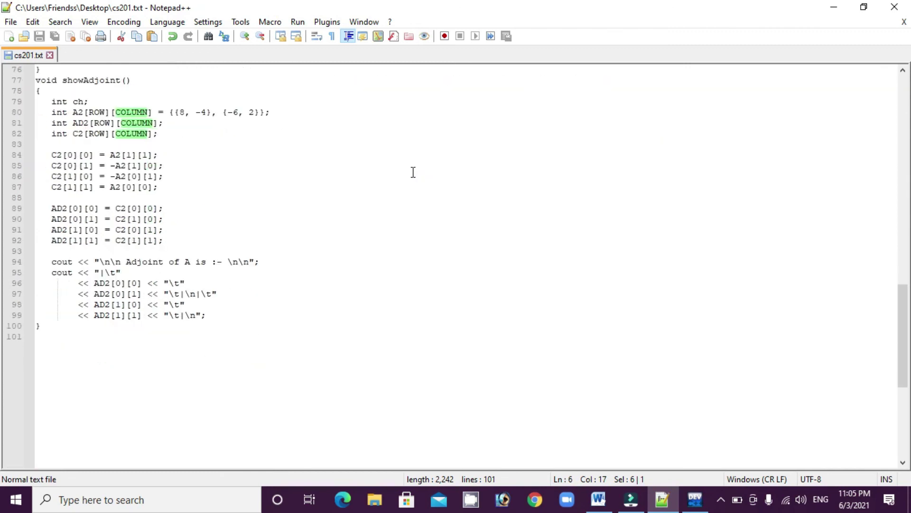
scroll(413, 171, down, 5)
scroll(397, 185, up, 8)
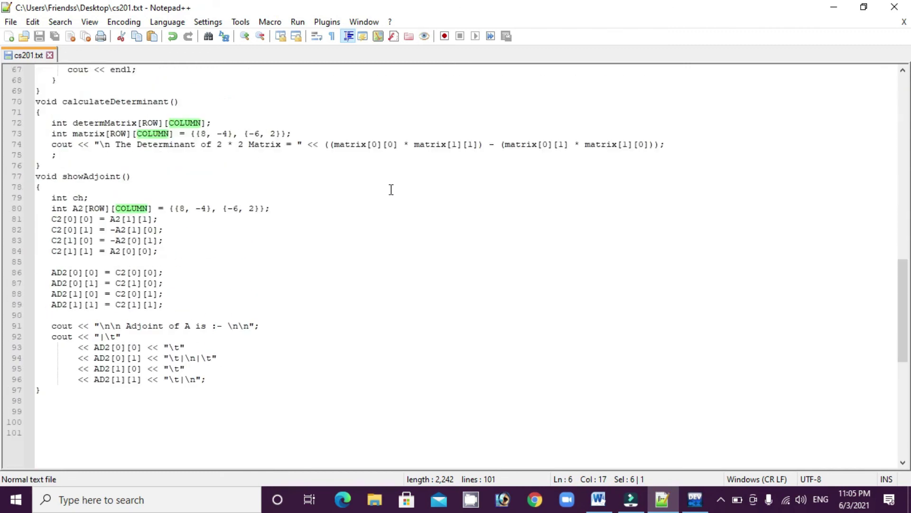